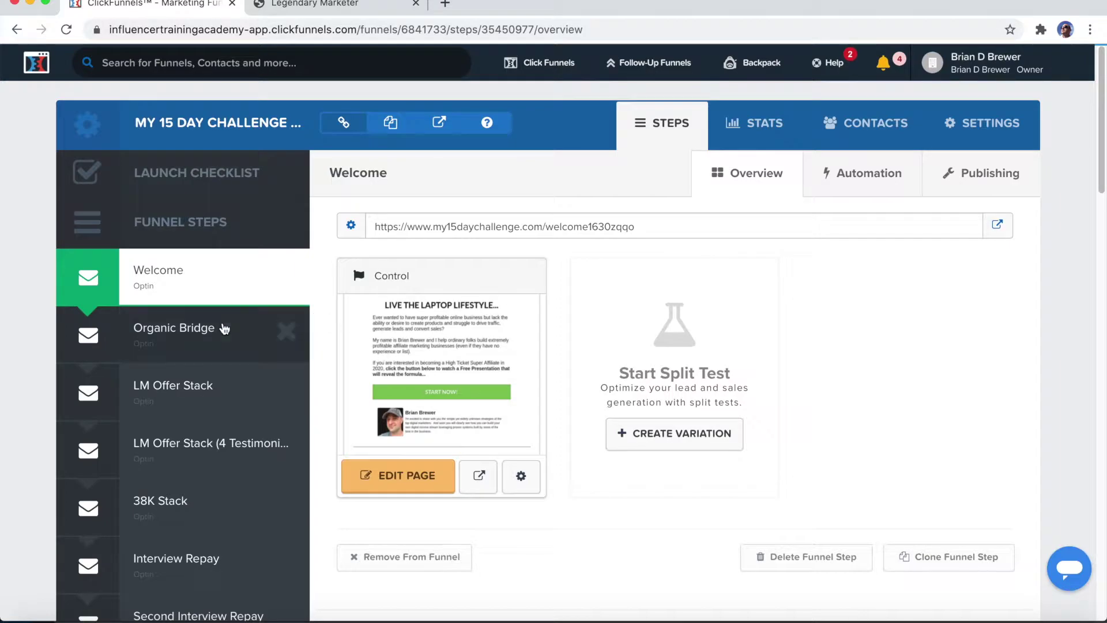
- Compare the Organic Bridge step's split-test pages with the Welcome step's setup, and check the Legendary Marketer challenge page
click(198, 338)
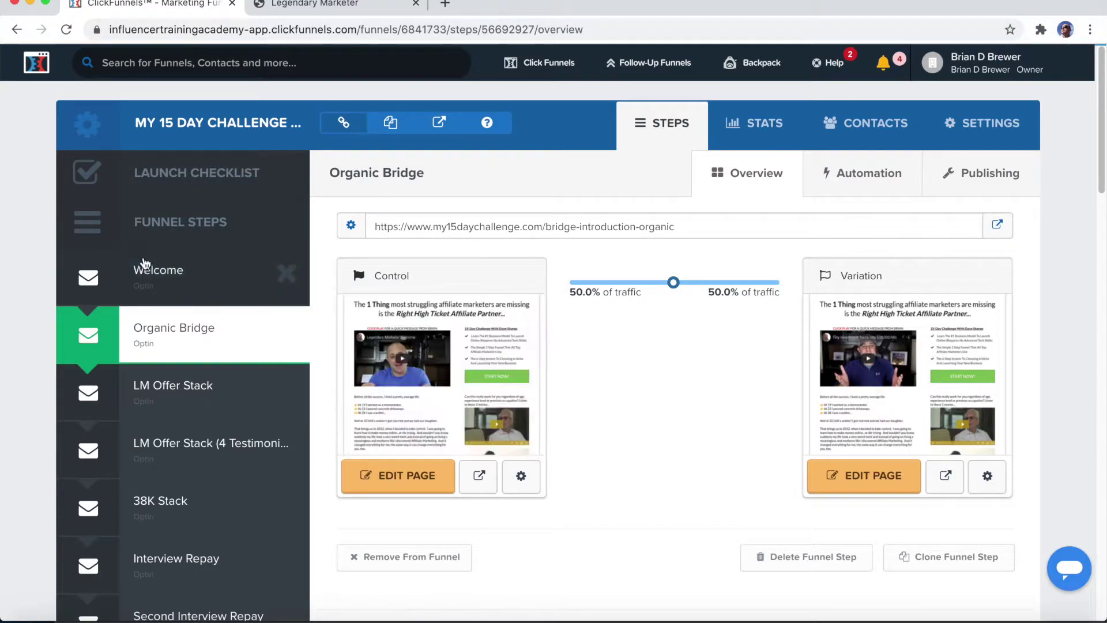
mouse_move(482, 314)
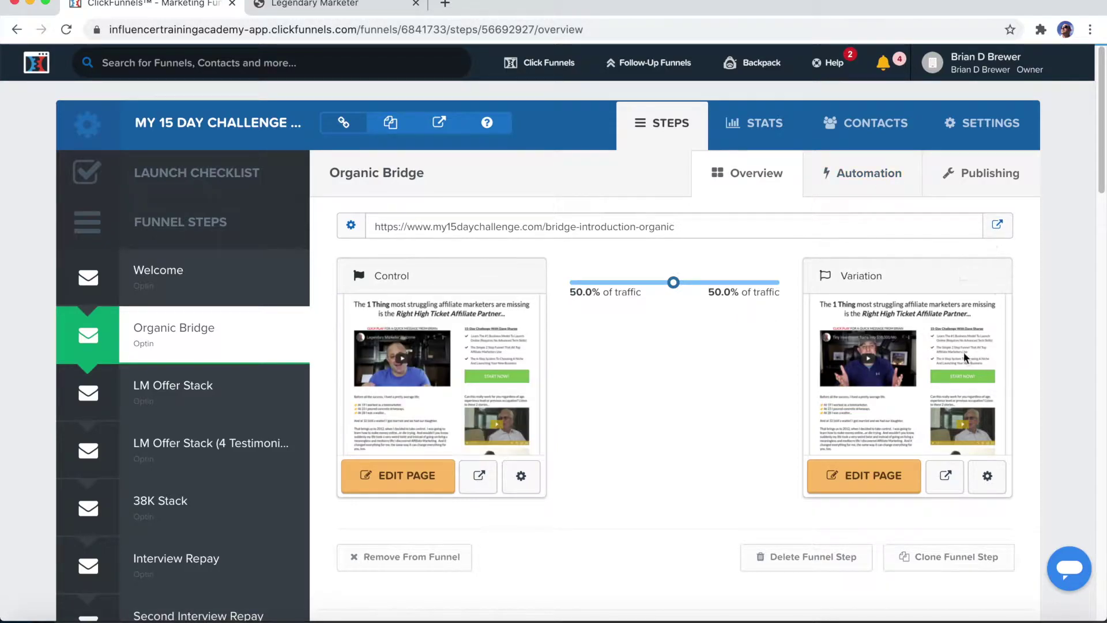
mouse_move(950, 394)
click(153, 266)
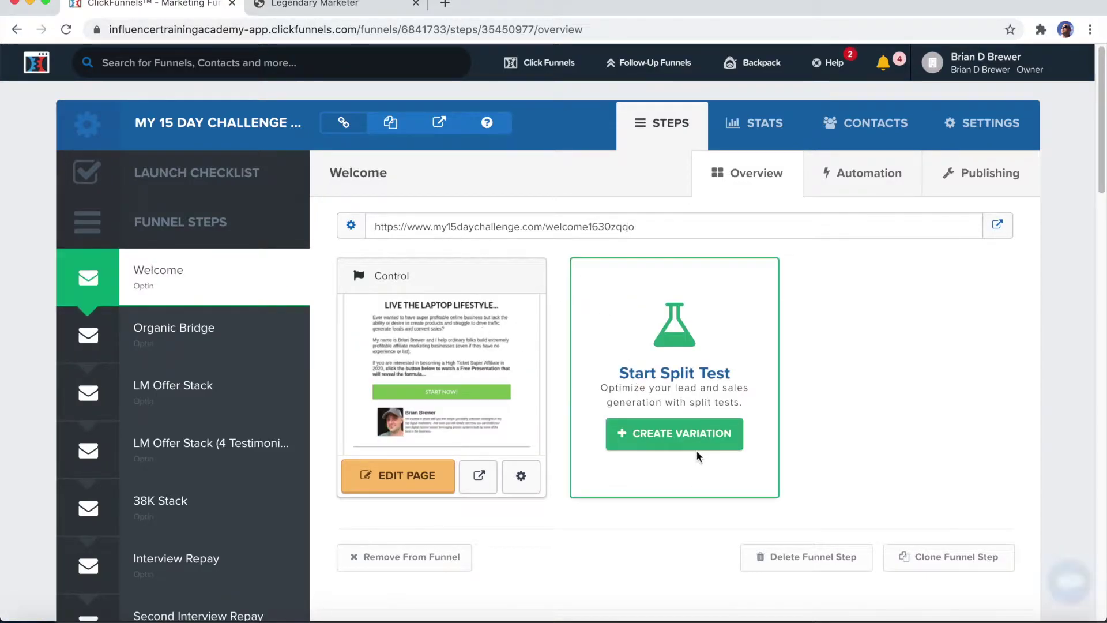
click(213, 340)
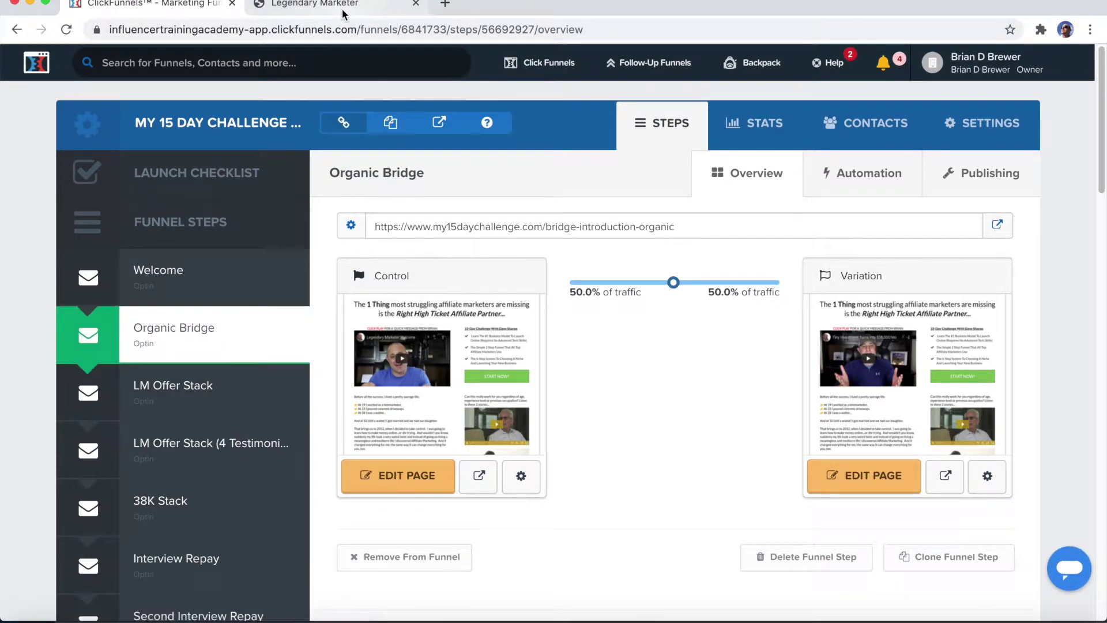
click(315, 4)
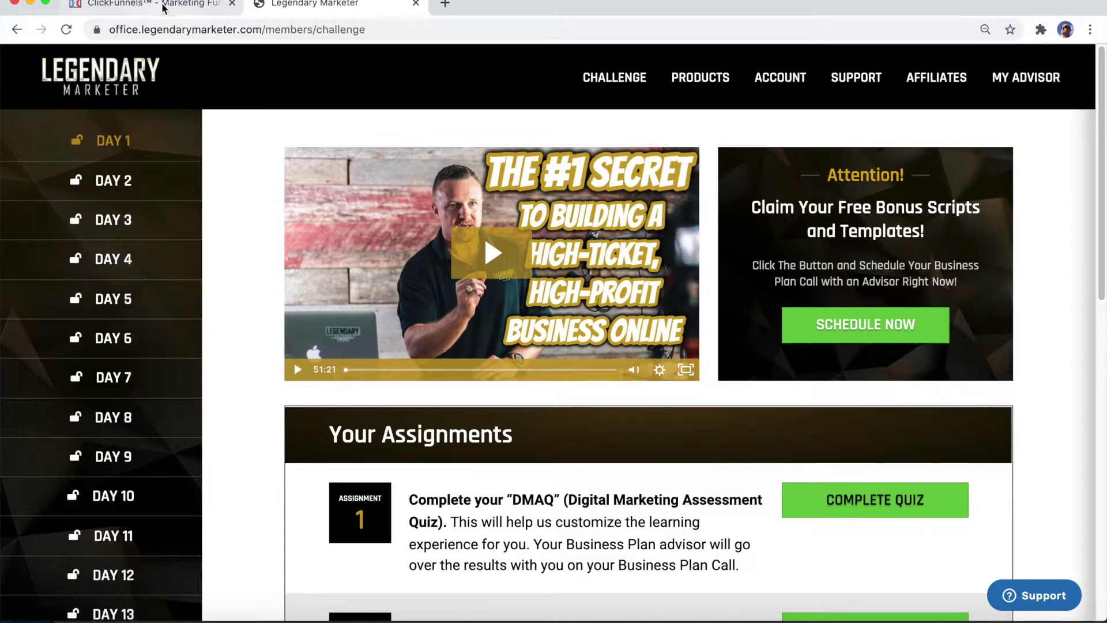
click(110, 7)
- Create a split-test variation of the Welcome step by duplicating its page, and divide the traffic 50/50
click(178, 288)
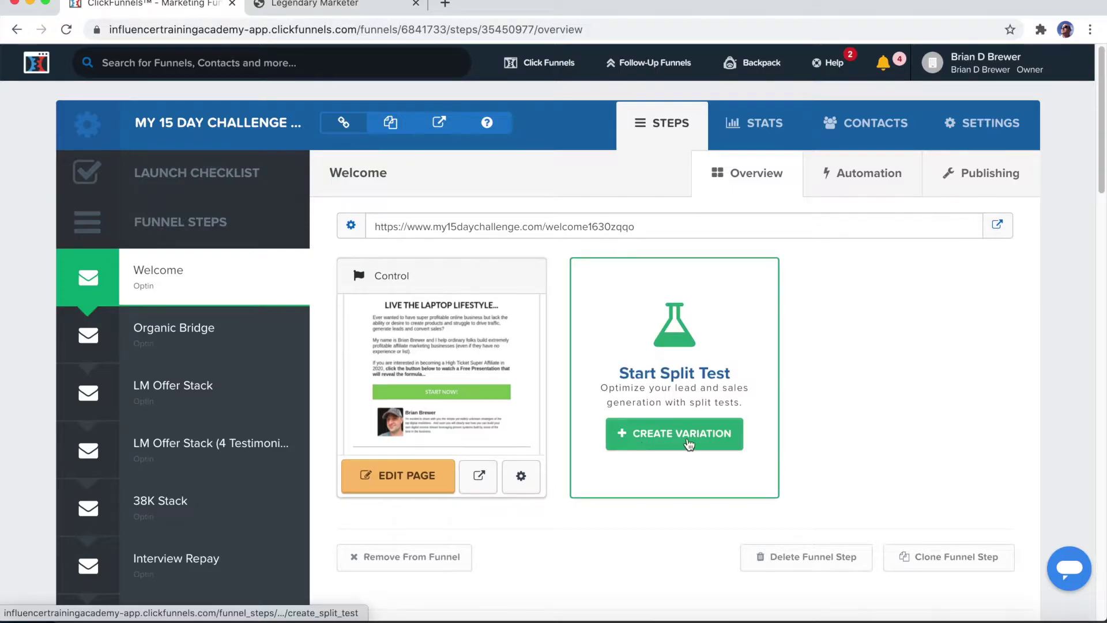
click(687, 443)
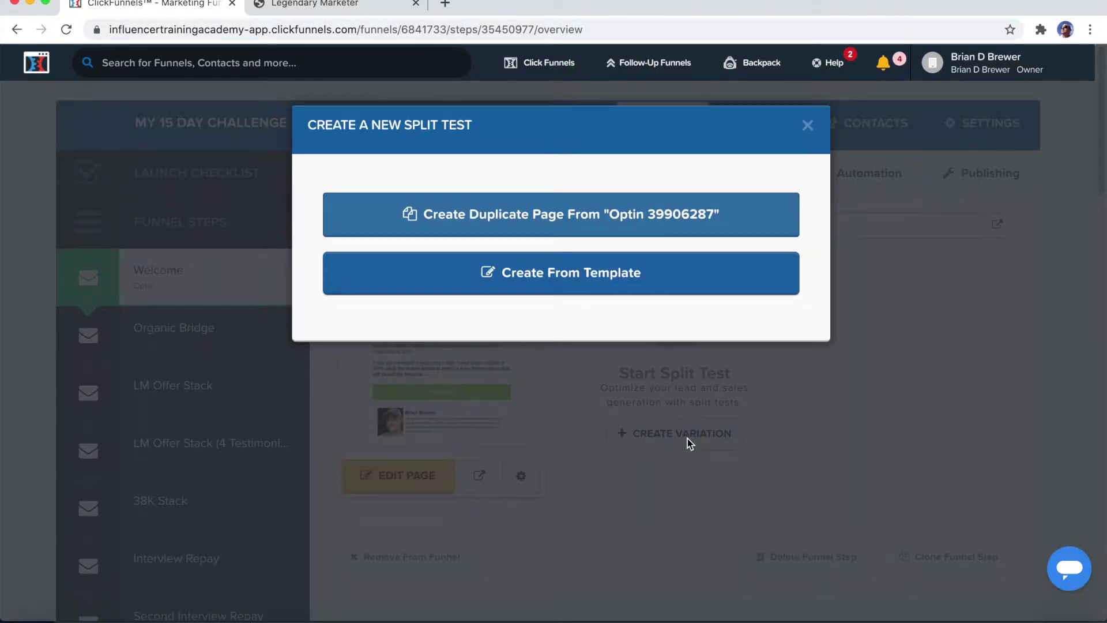
click(523, 226)
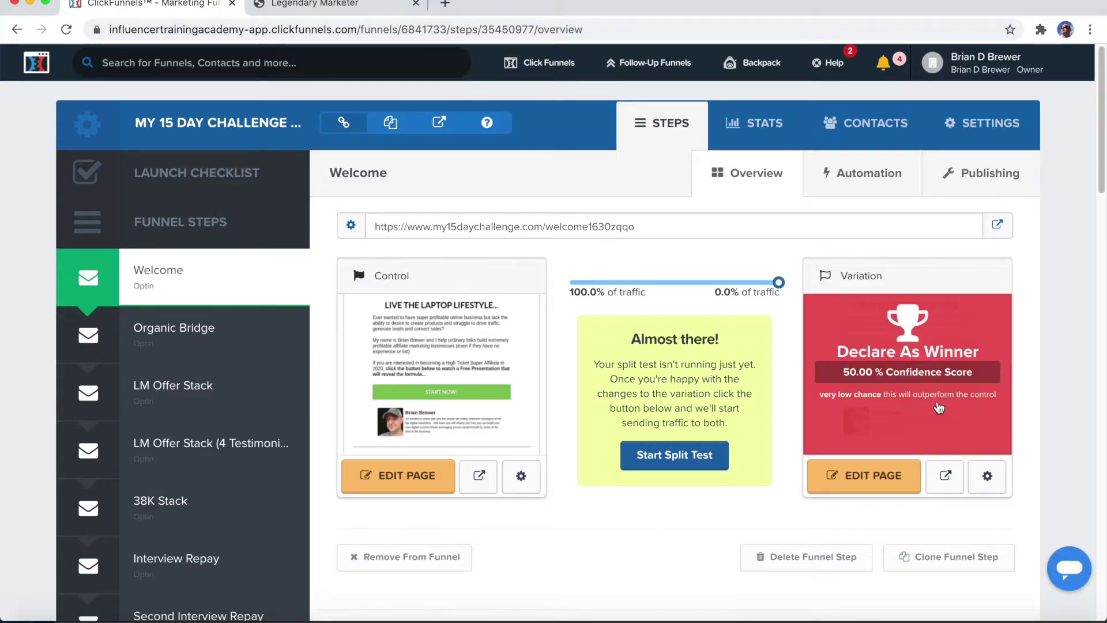
click(779, 282)
drag(778, 283, 681, 288)
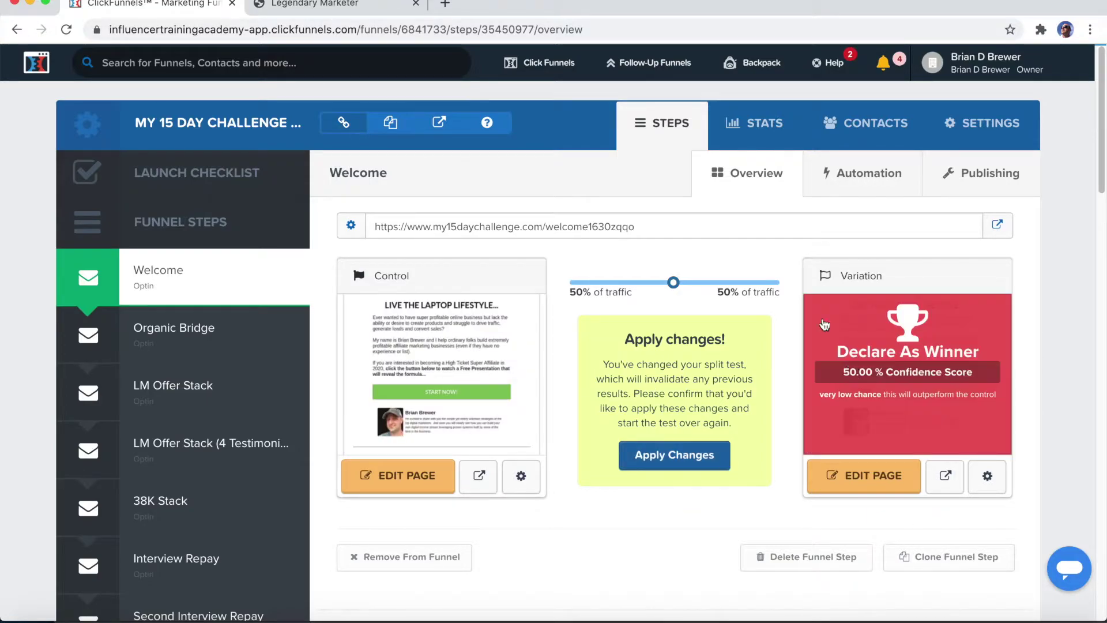
- Declare the Control page the winner of the Welcome split test and accept deletion of the variation
click(452, 357)
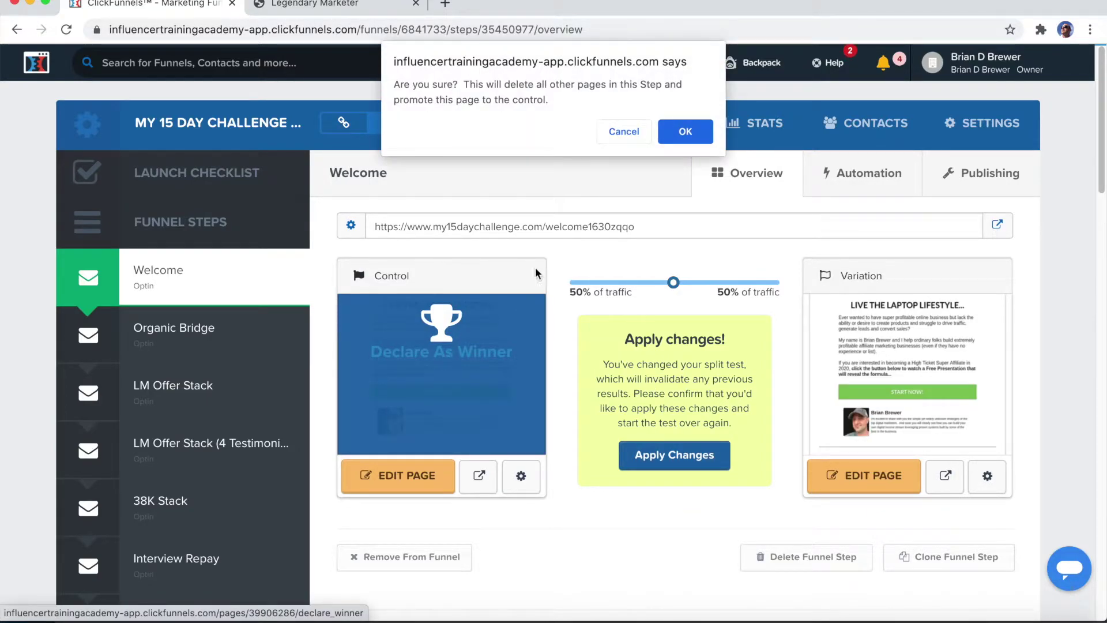
click(695, 134)
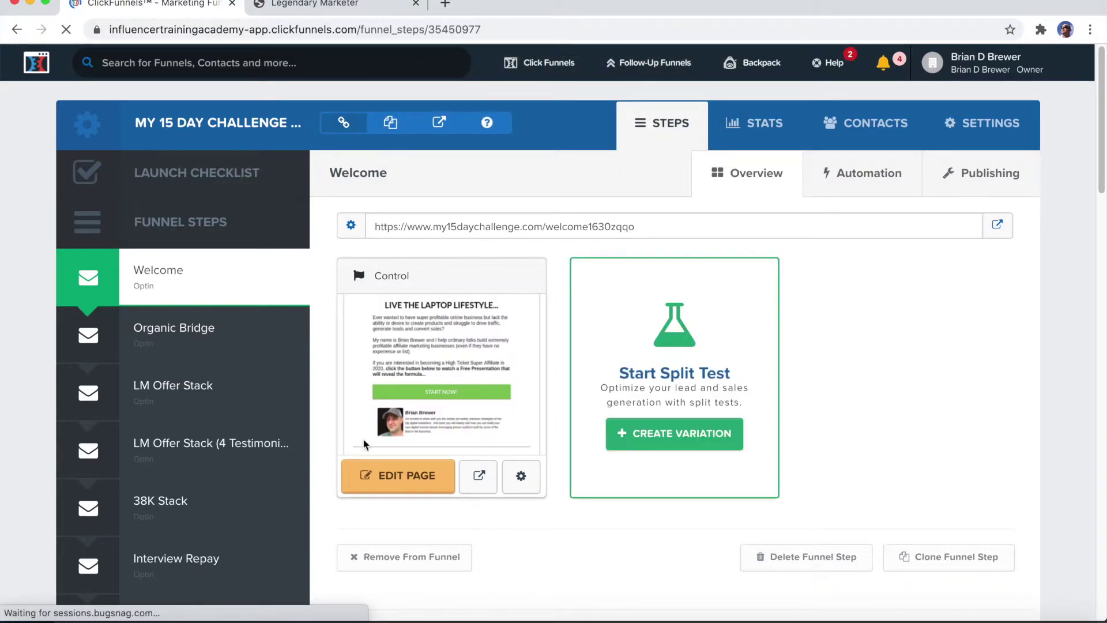
- Preview both the Control and Variation pages of the Organic Bridge funnel step
click(208, 339)
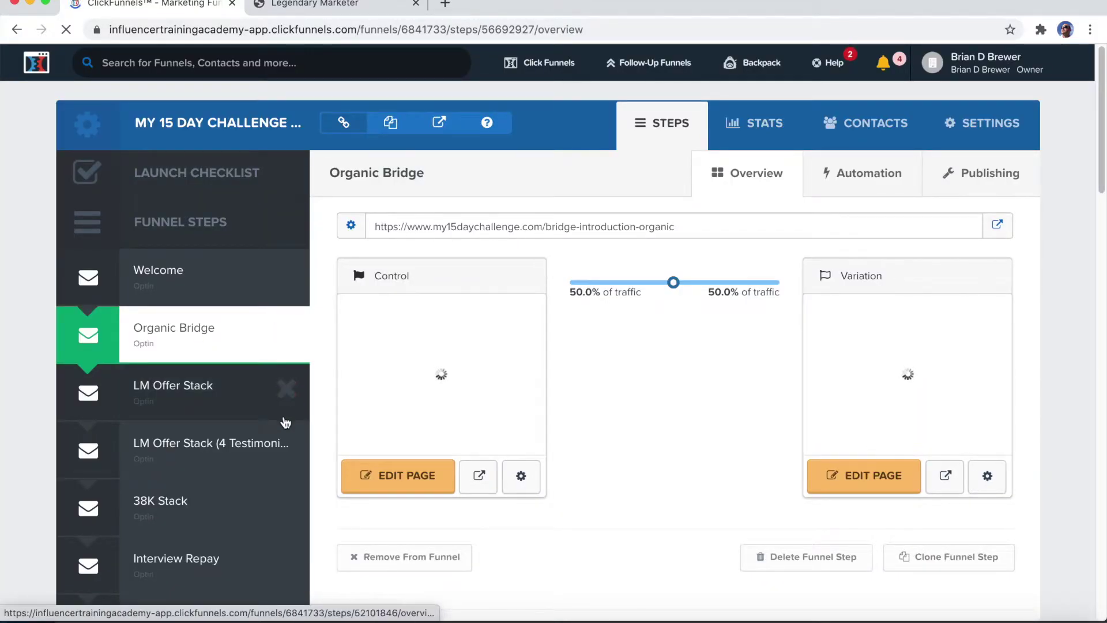
click(480, 478)
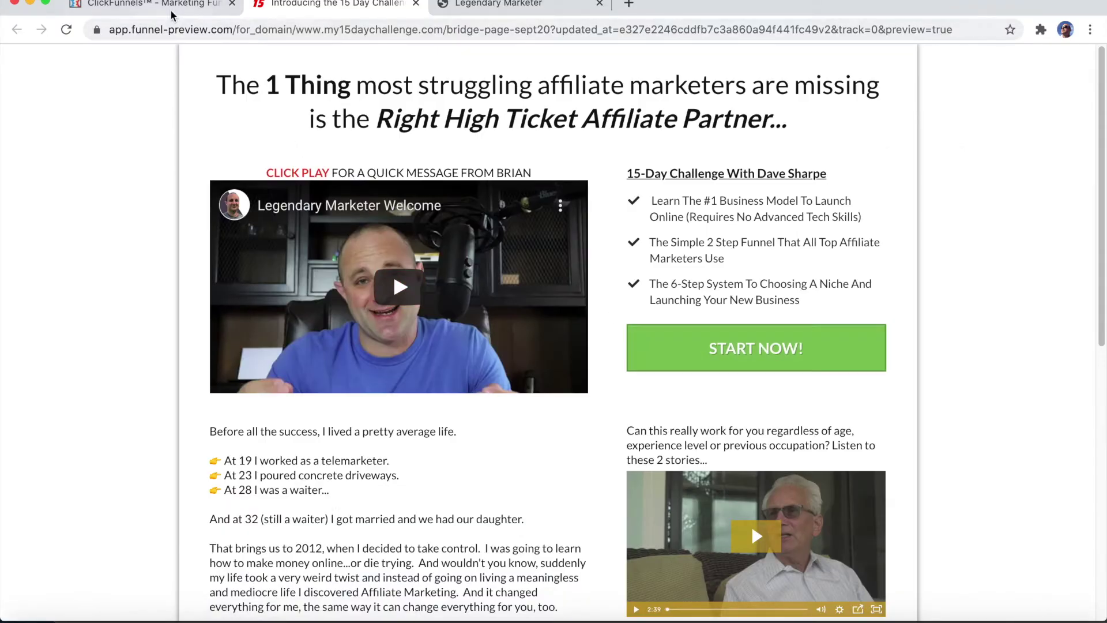
click(171, 11)
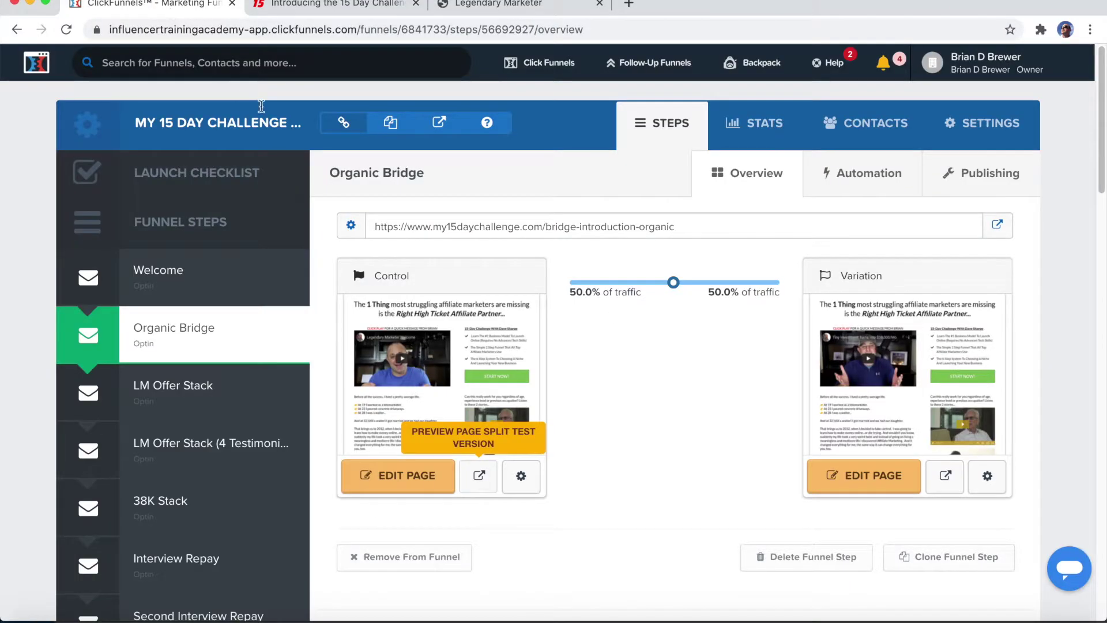
click(947, 476)
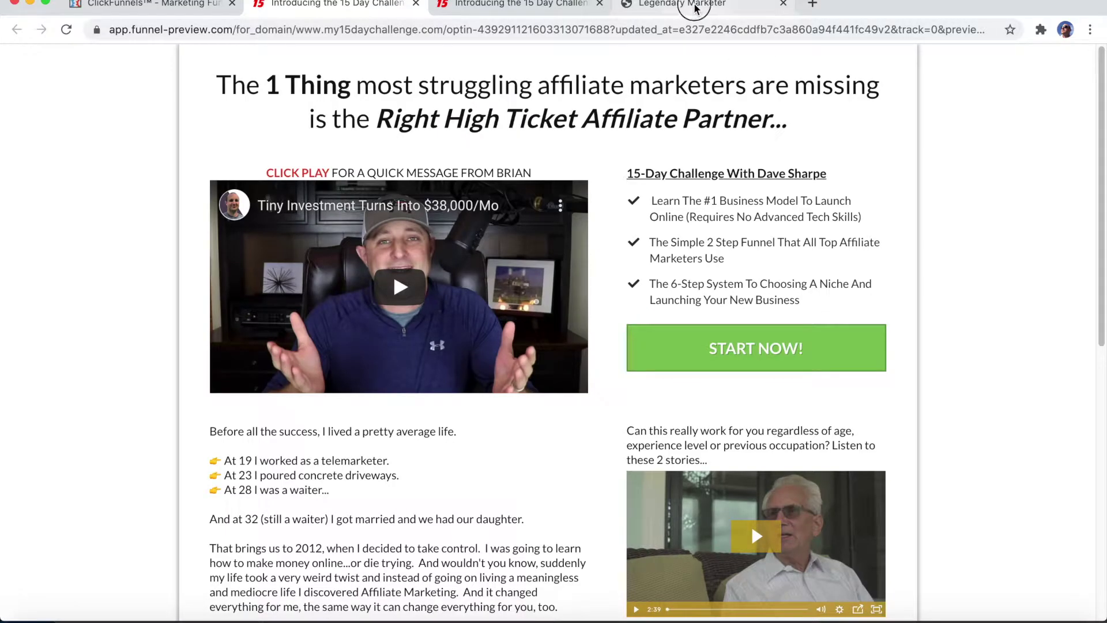
- Switch to Legendary Marketer and open the affiliate links for the Business Challenge funnel
click(696, 7)
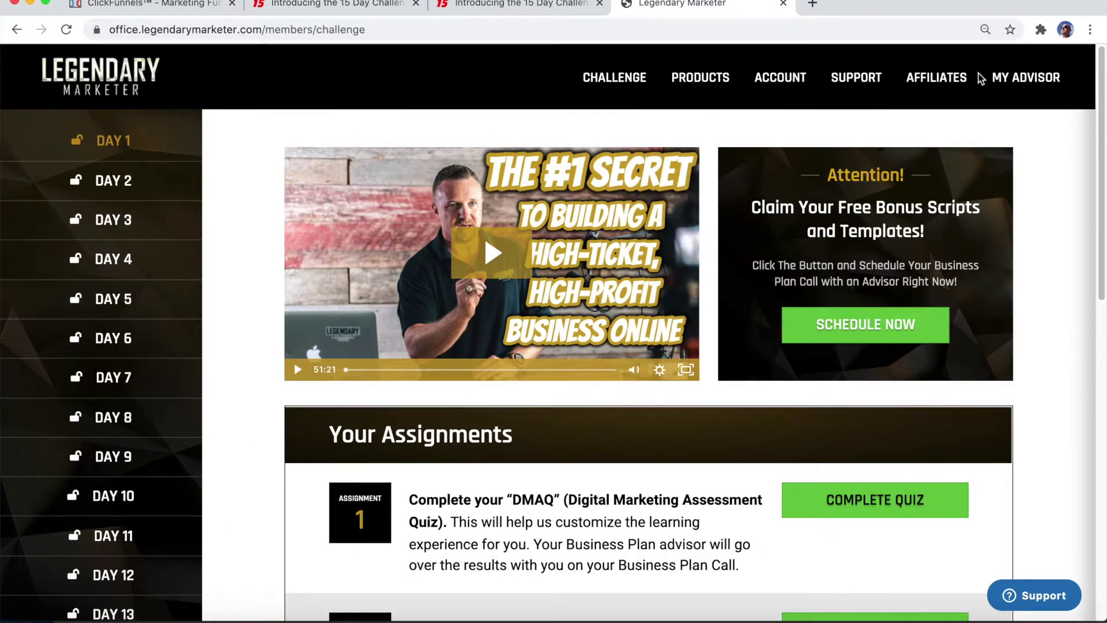
click(946, 83)
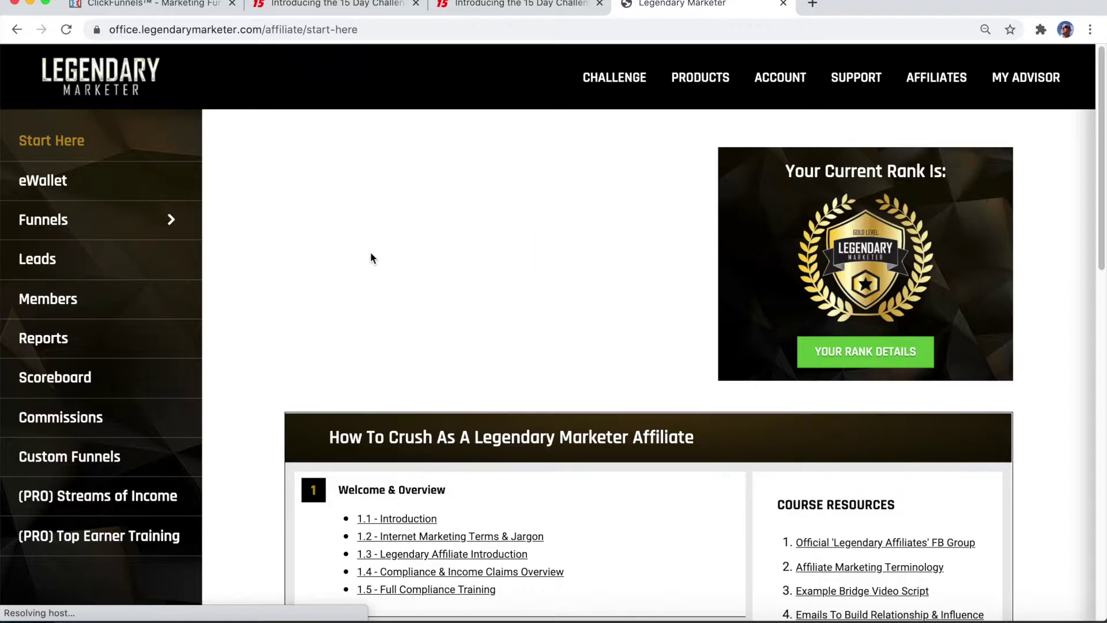
click(75, 224)
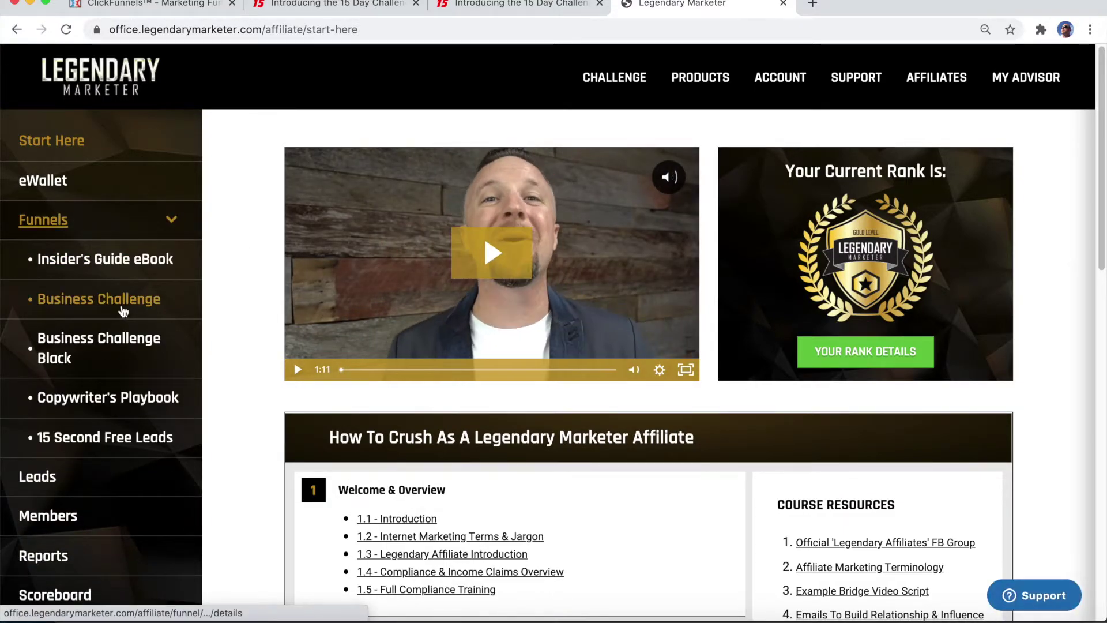
click(121, 308)
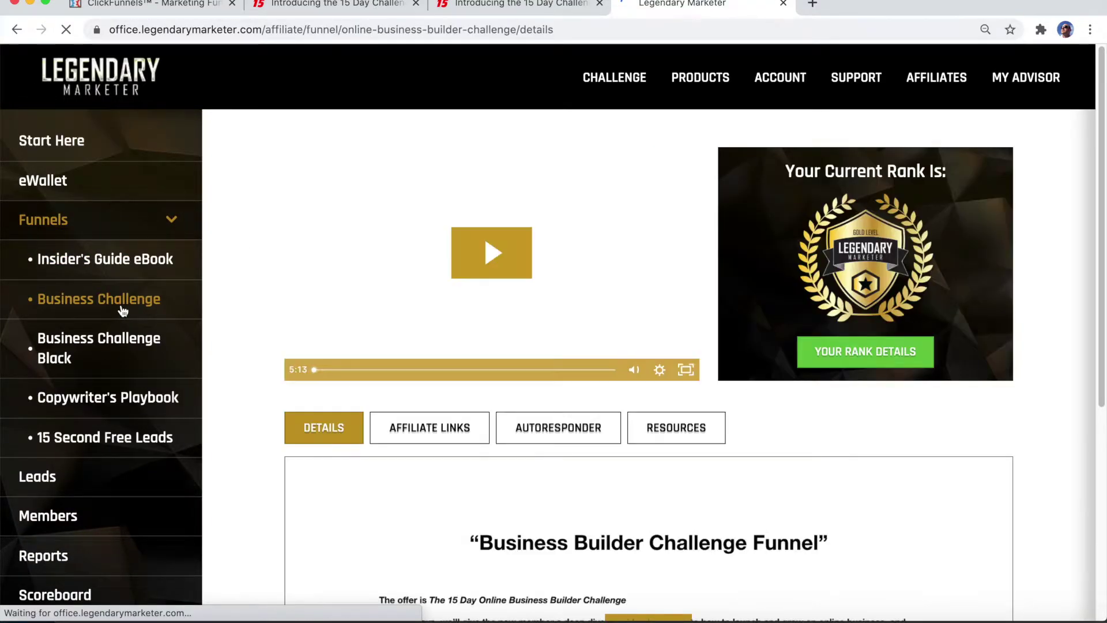
scroll(322, 310, down, 1)
scroll(322, 310, down, 2)
click(416, 346)
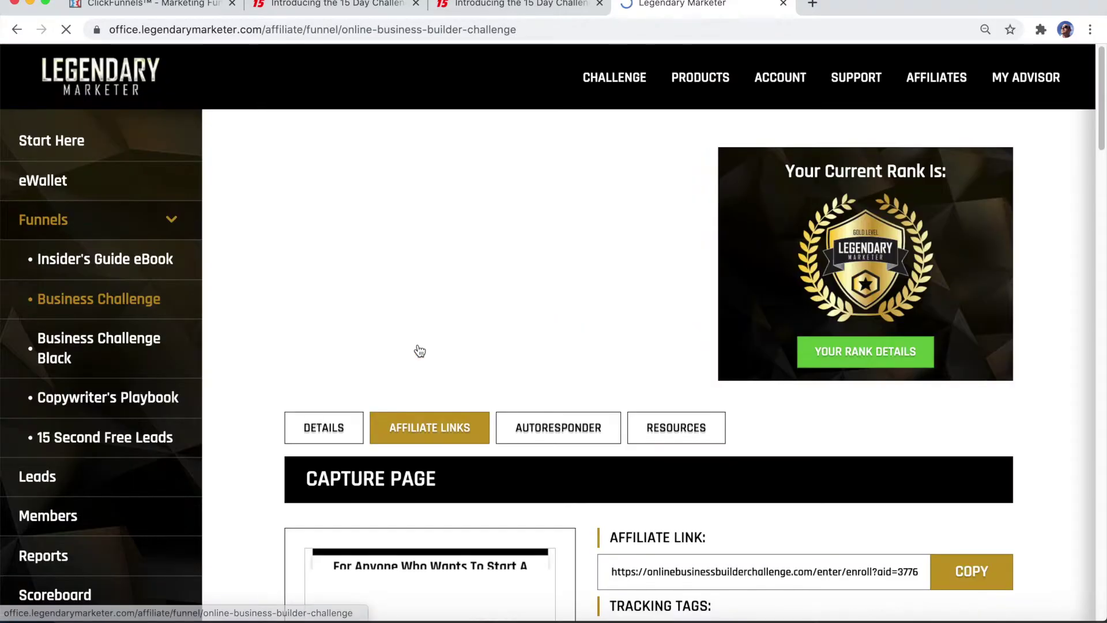
- Add the tracking tag organicbridge to the Sales Page affiliate link and paste the copied link into a new browser tab's address
scroll(465, 343, down, 15)
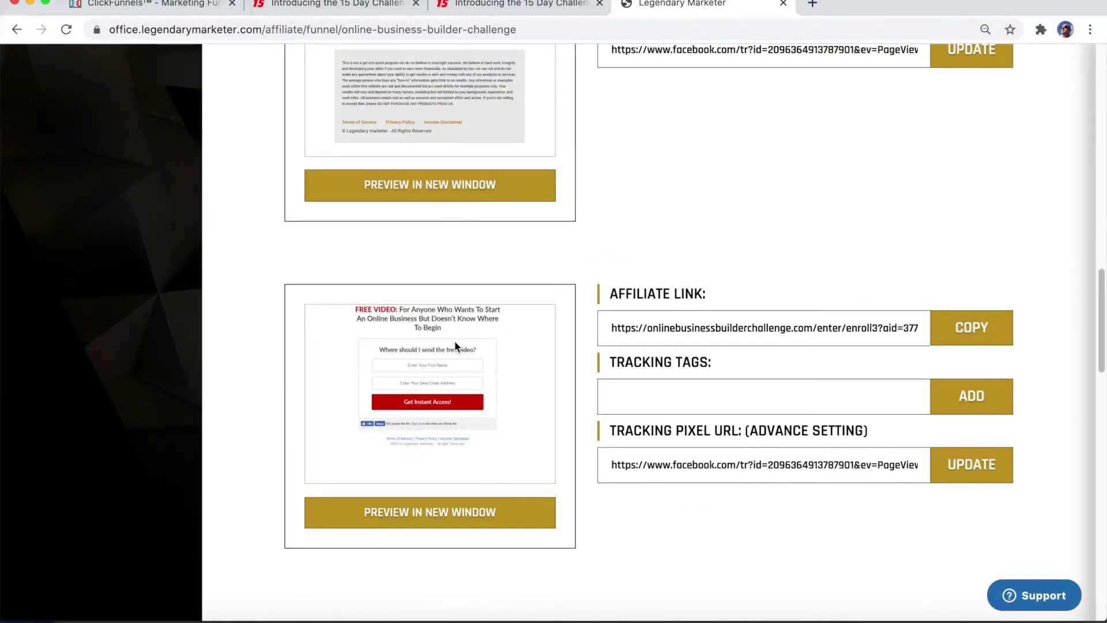
scroll(455, 346, down, 3)
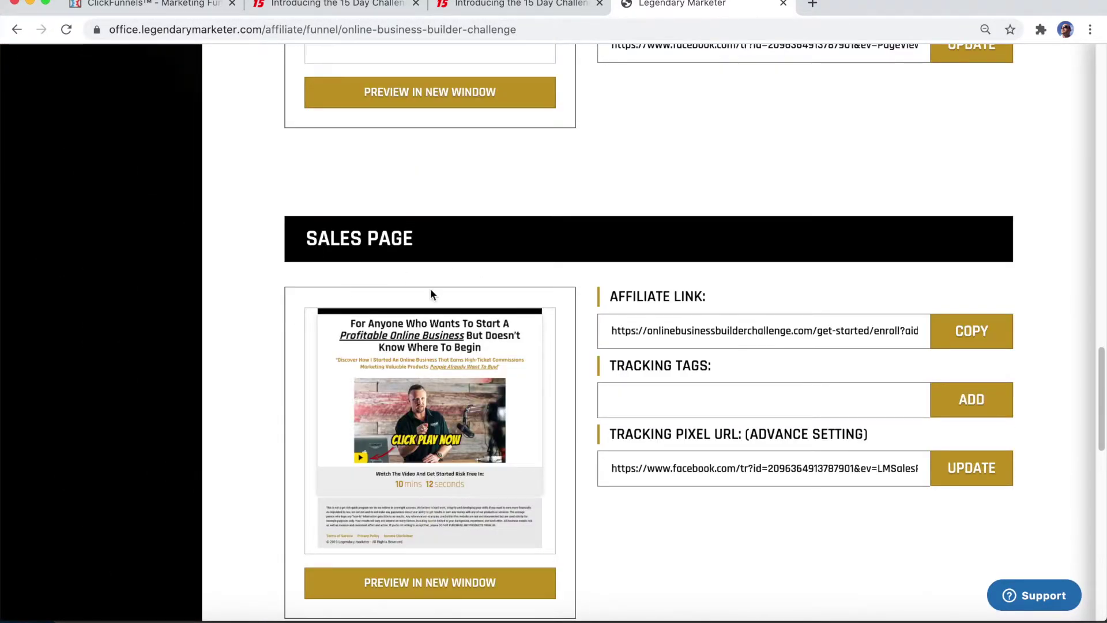
scroll(534, 323, down, 2)
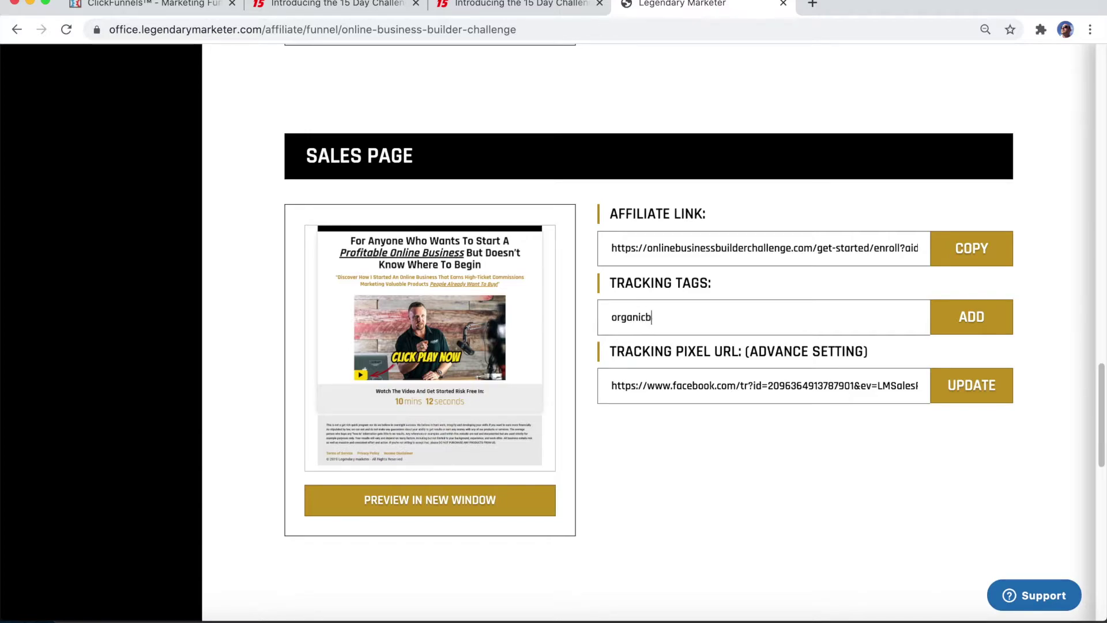
click(997, 322)
click(968, 248)
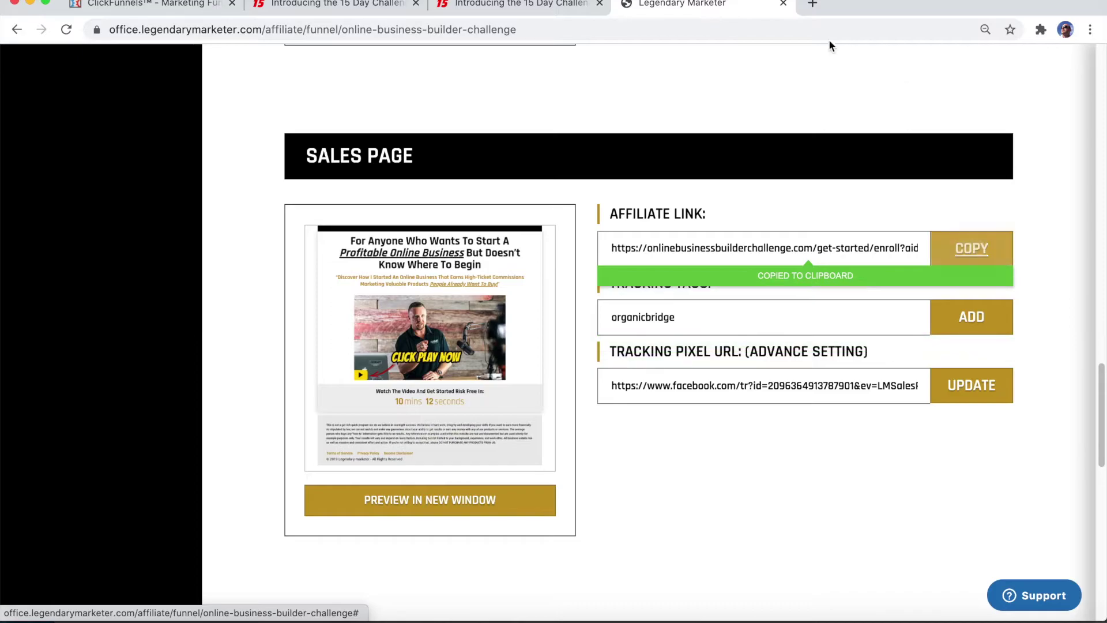
click(812, 4)
key(super+v)
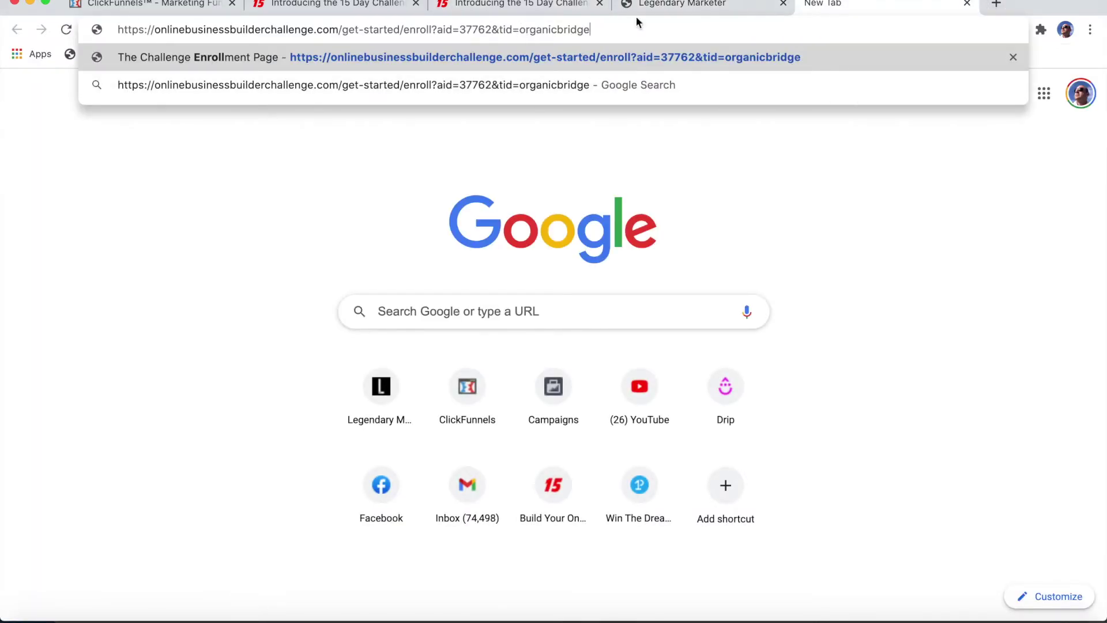
- Change the Sales Page tracking tag to bridge38k in Legendary Marketer and copy the updated affiliate link
click(704, 9)
drag(692, 315, 477, 325)
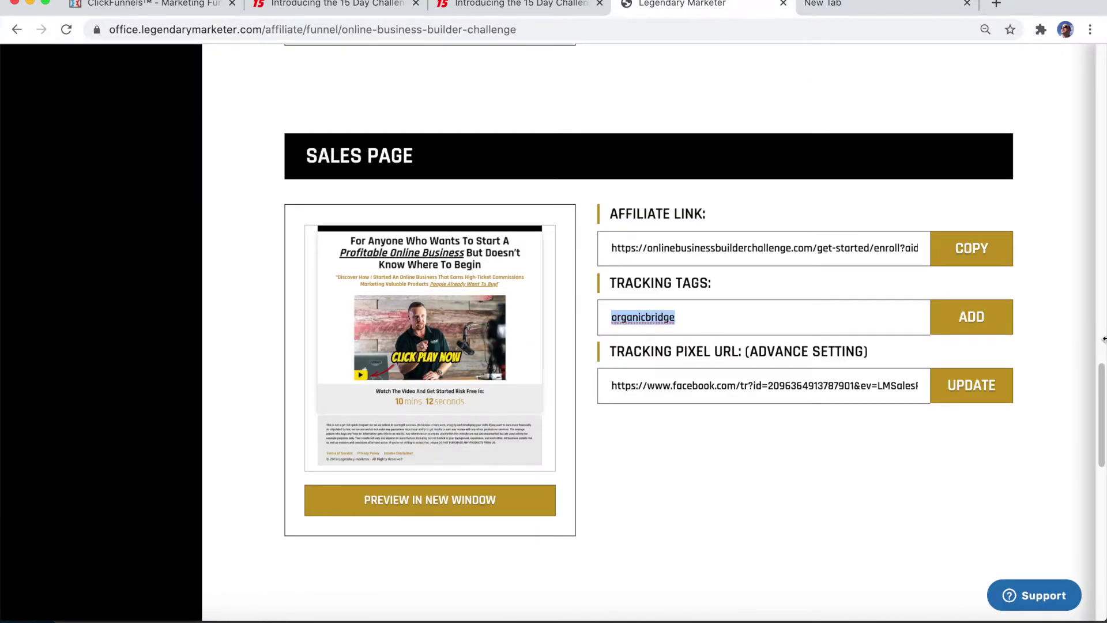
text(bridge38k)
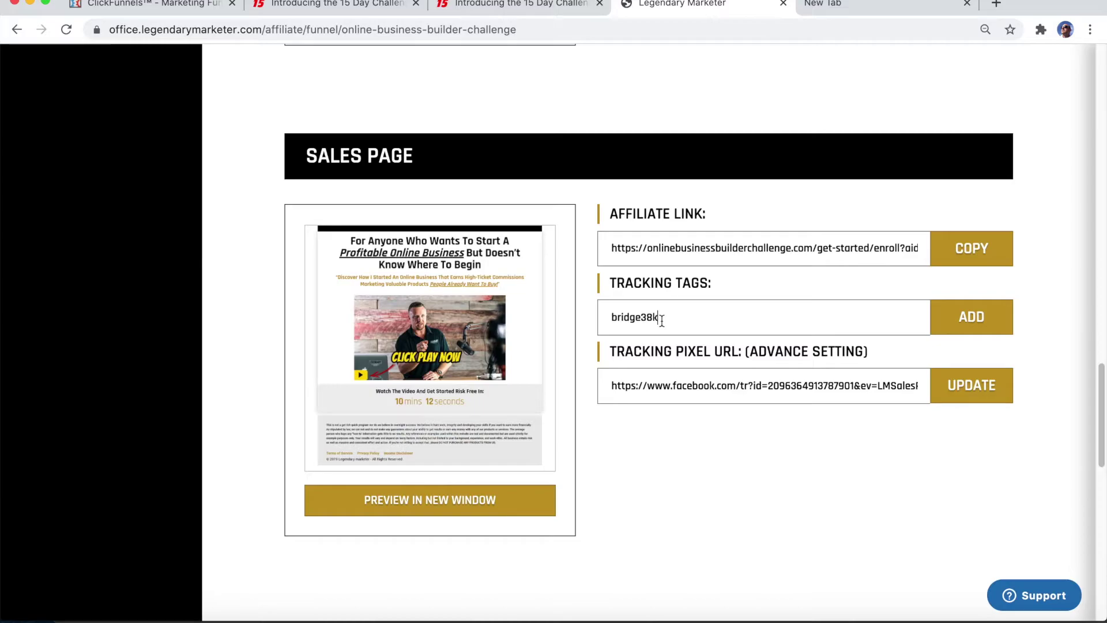
click(969, 327)
click(973, 261)
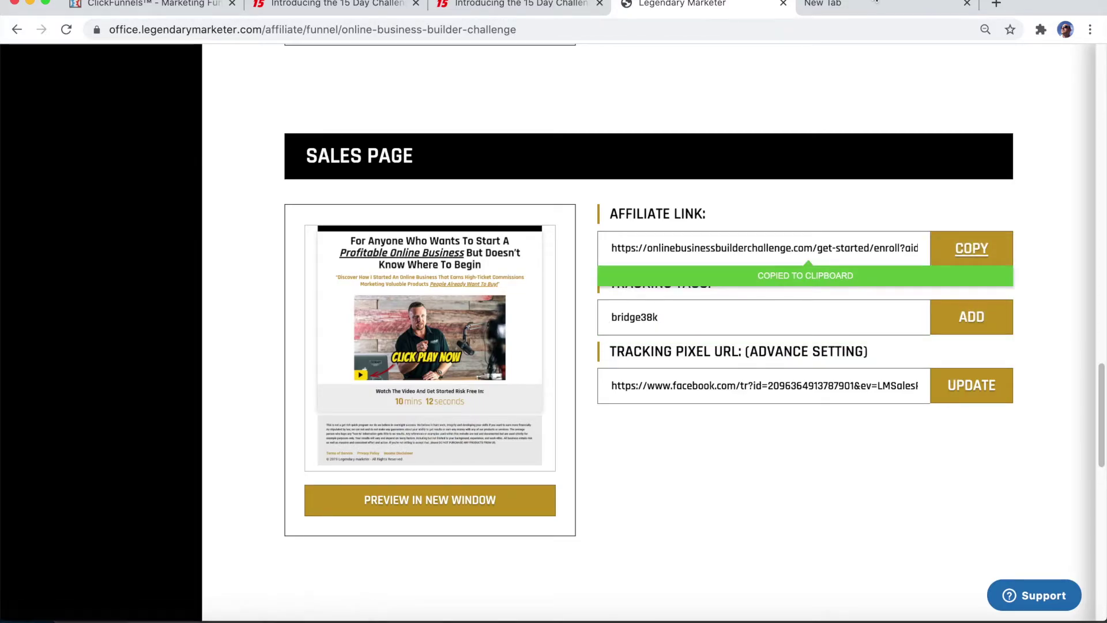
- Replace the address in the blank browser tab with the copied bridge38k affiliate link, without loading it
click(830, 5)
drag(641, 24, 58, 37)
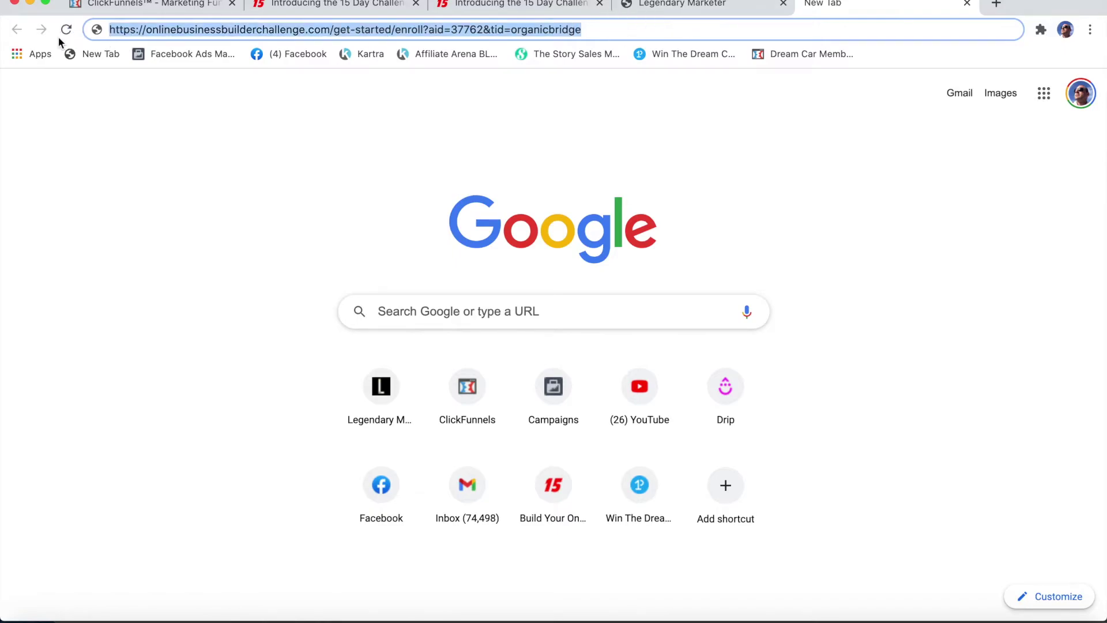
key(super+v)
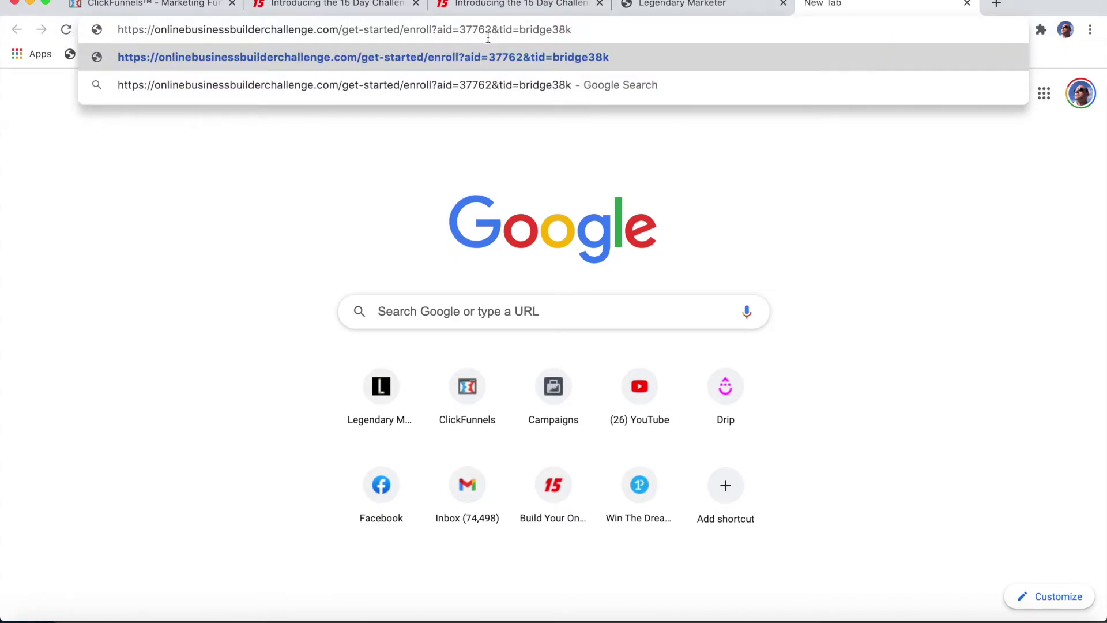
click(857, 193)
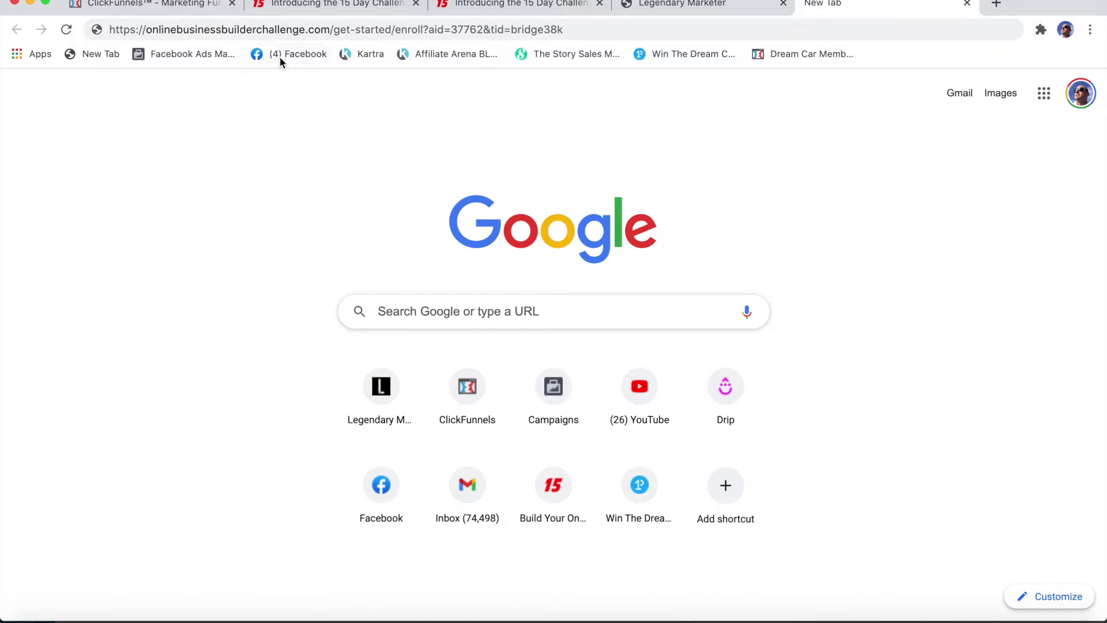
- Open the Organic Bridge Control page in the ClickFunnels editor and inspect the full website URL set for its START NOW button
click(172, 6)
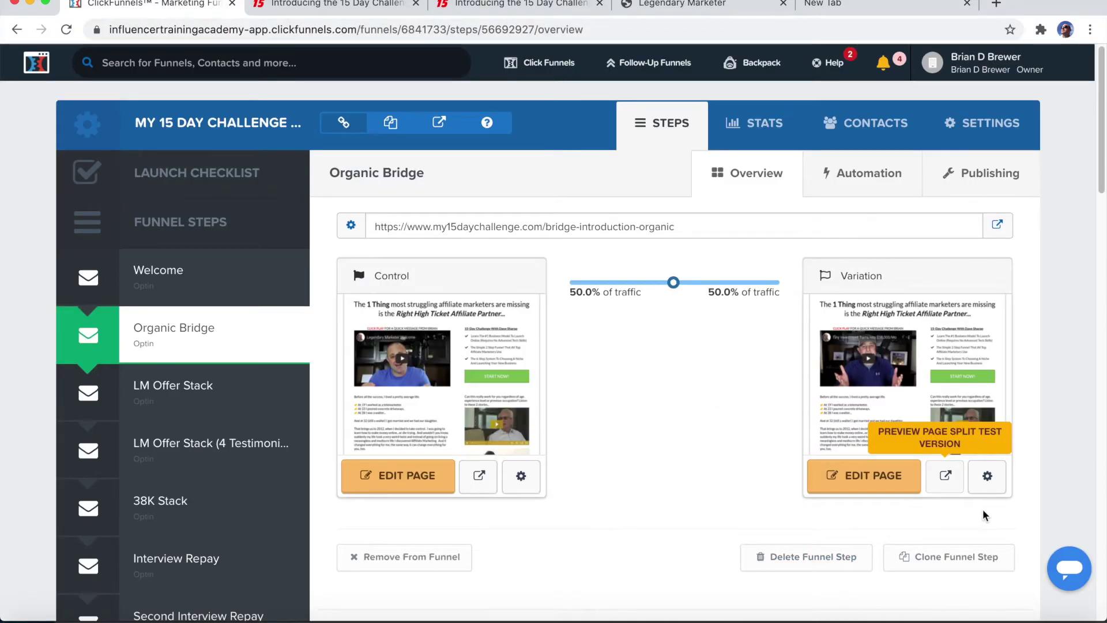
click(433, 490)
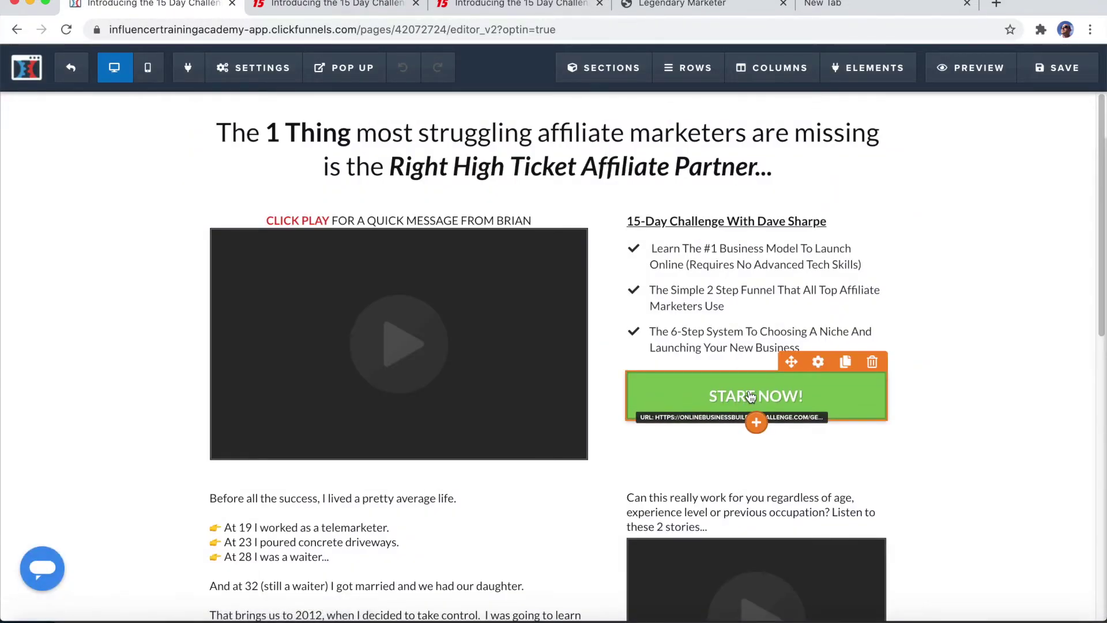
click(750, 396)
click(1008, 240)
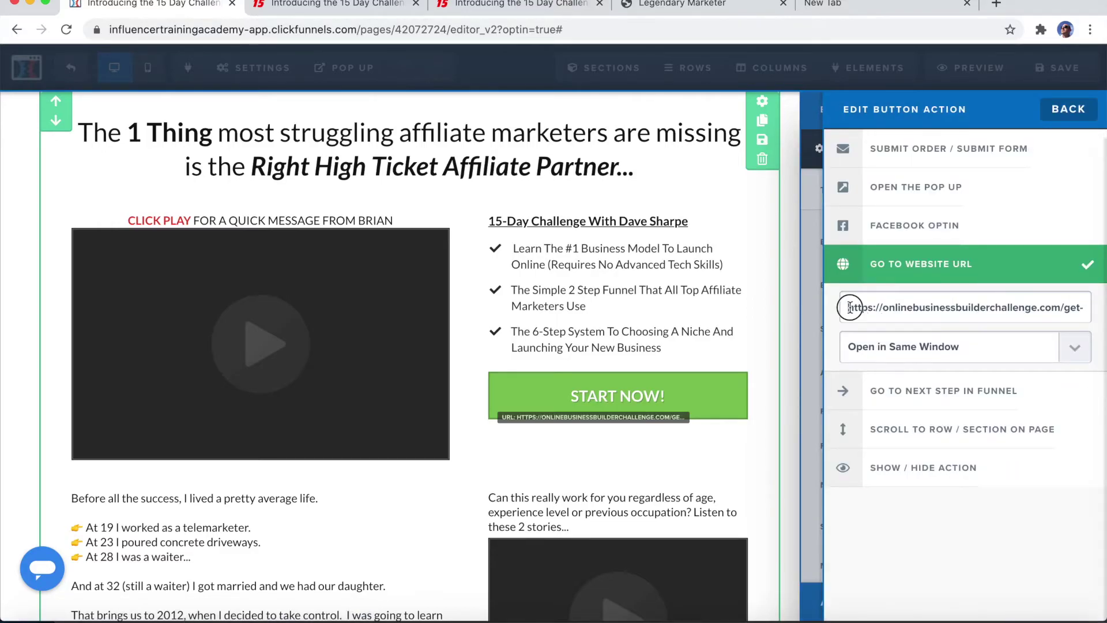
drag(850, 307, 1103, 333)
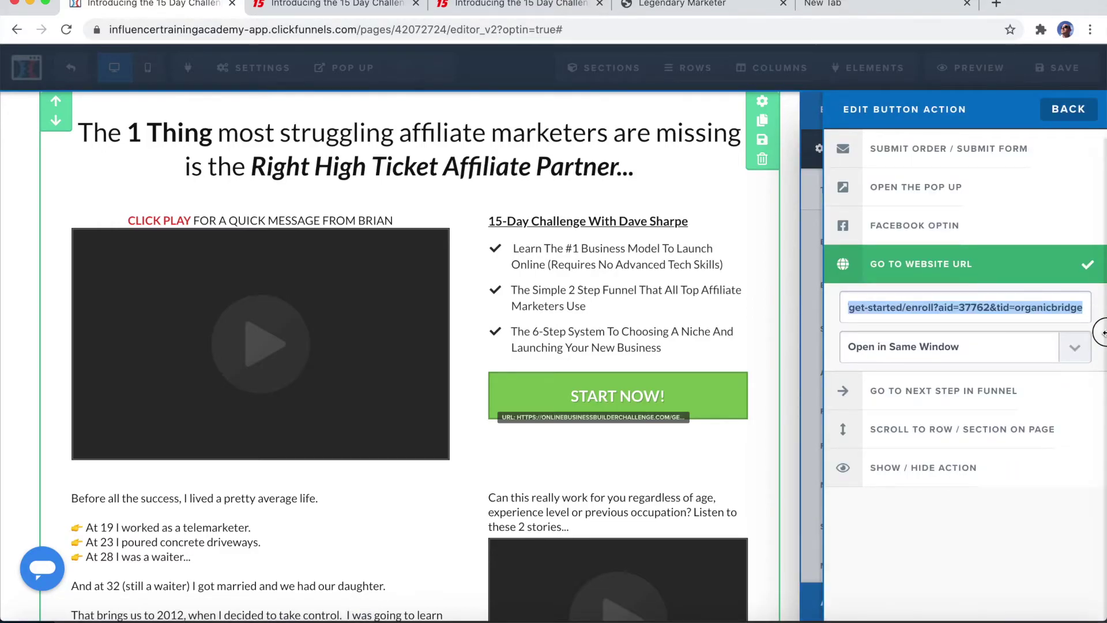
- Save the Organic Bridge Control page with its current START NOW link and return to the funnel step's overview
click(750, 201)
scroll(548, 346, down, 10)
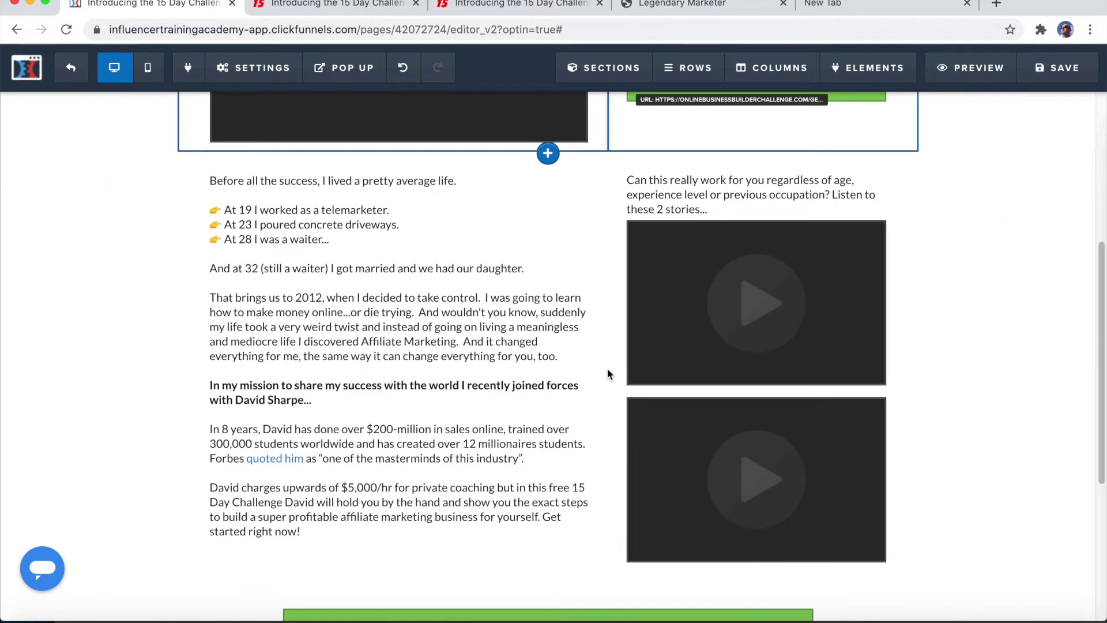
click(1059, 68)
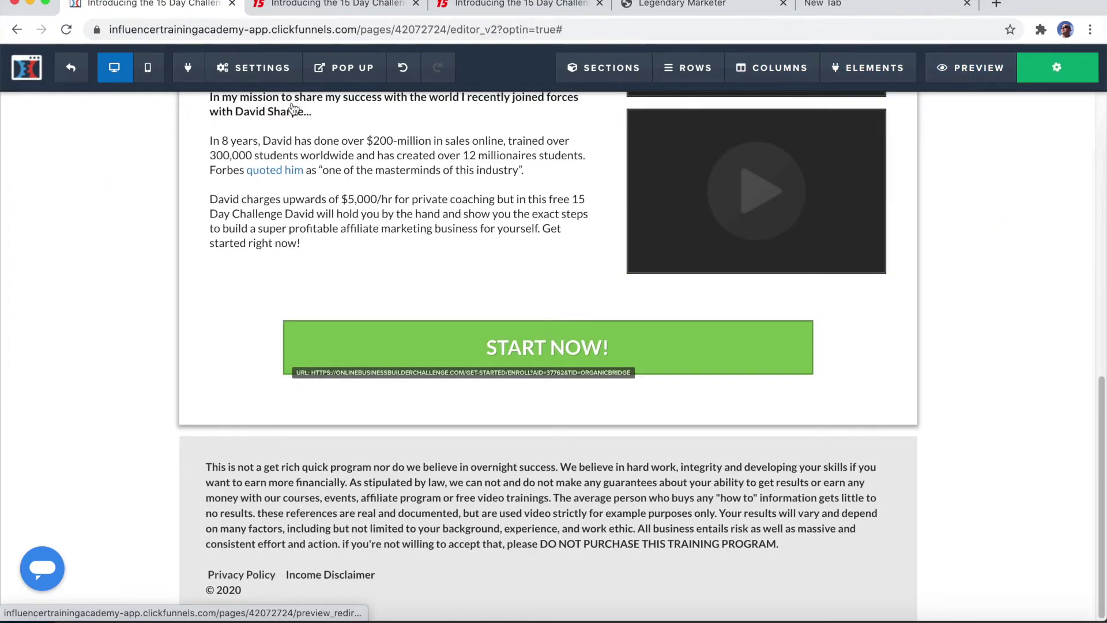
click(80, 70)
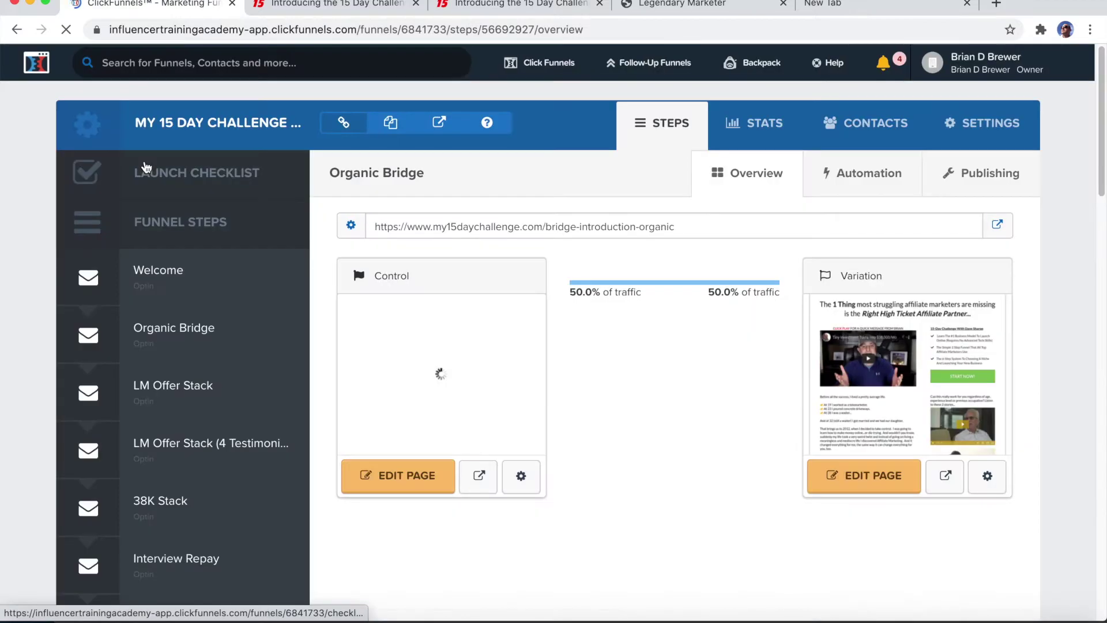
mouse_move(847, 346)
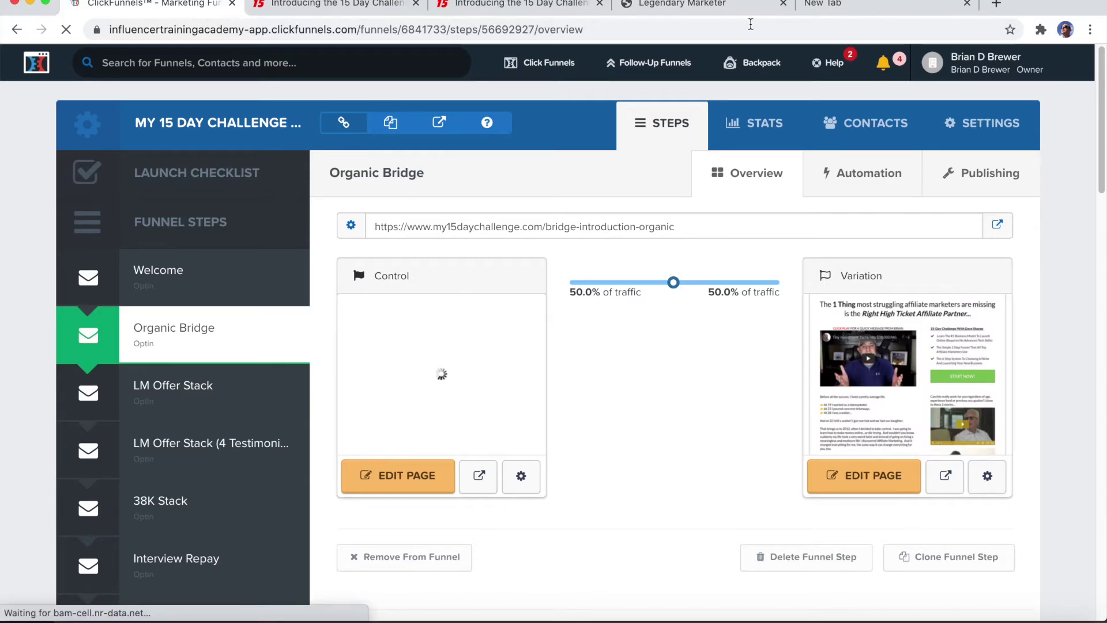
- Switch to Legendary Marketer and open the affiliate reports broken down by tracking ID
click(707, 8)
scroll(855, 216, down, 10)
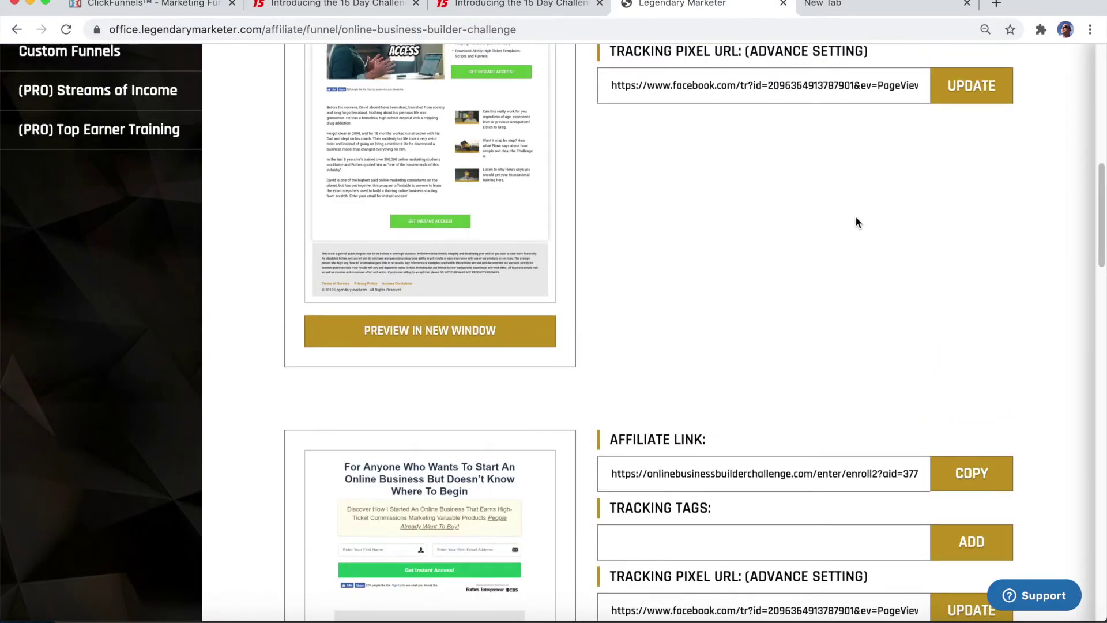
scroll(856, 215, up, 15)
scroll(105, 504, down, 1)
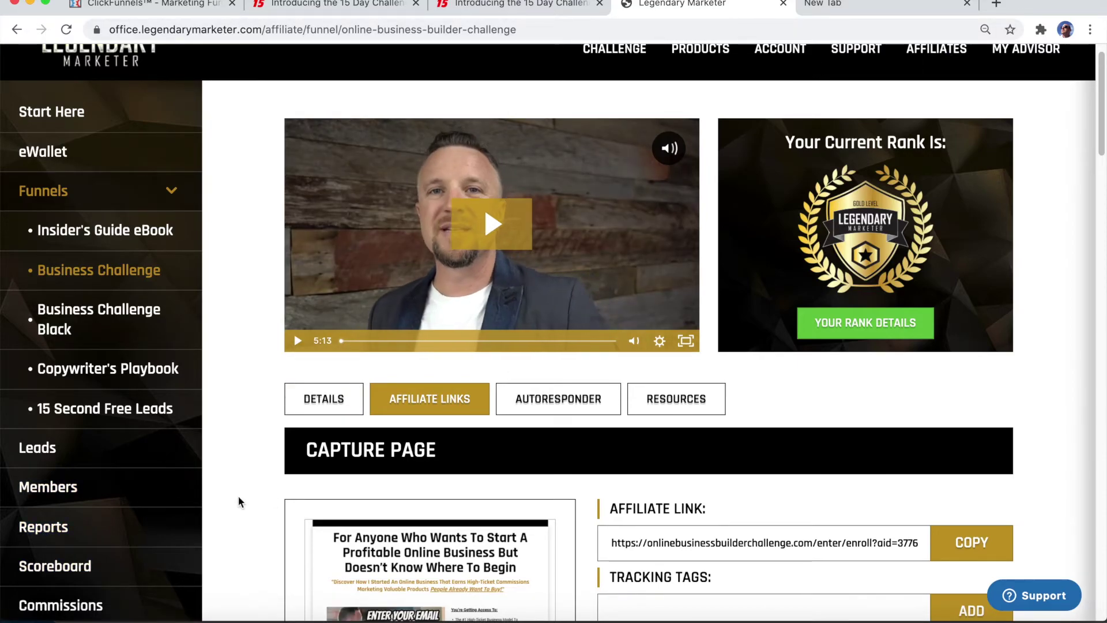
click(47, 527)
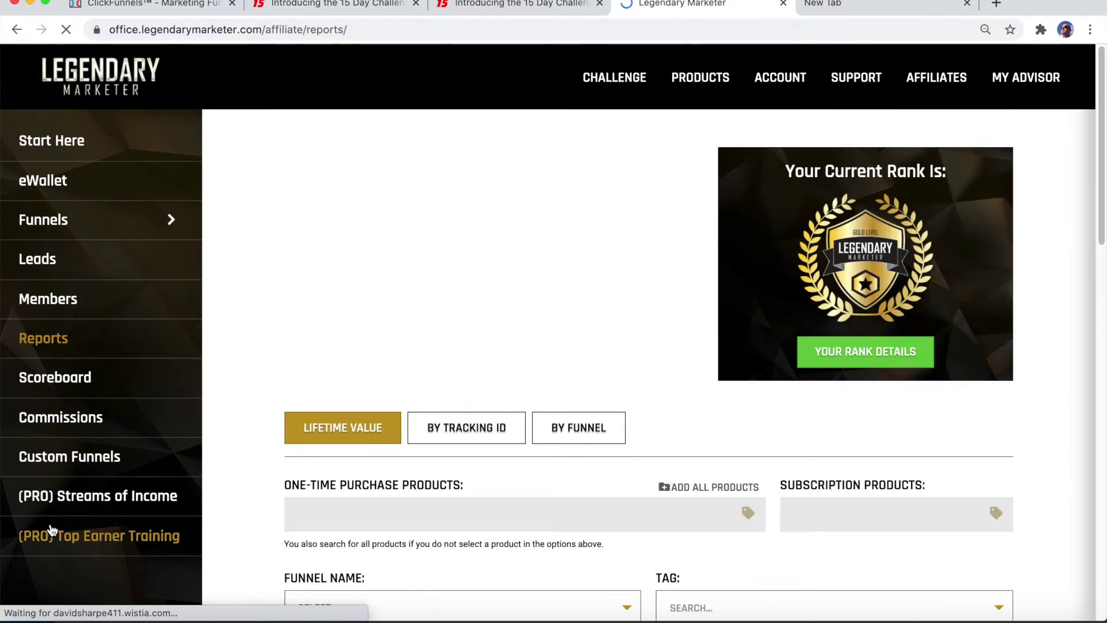
scroll(178, 477, down, 4)
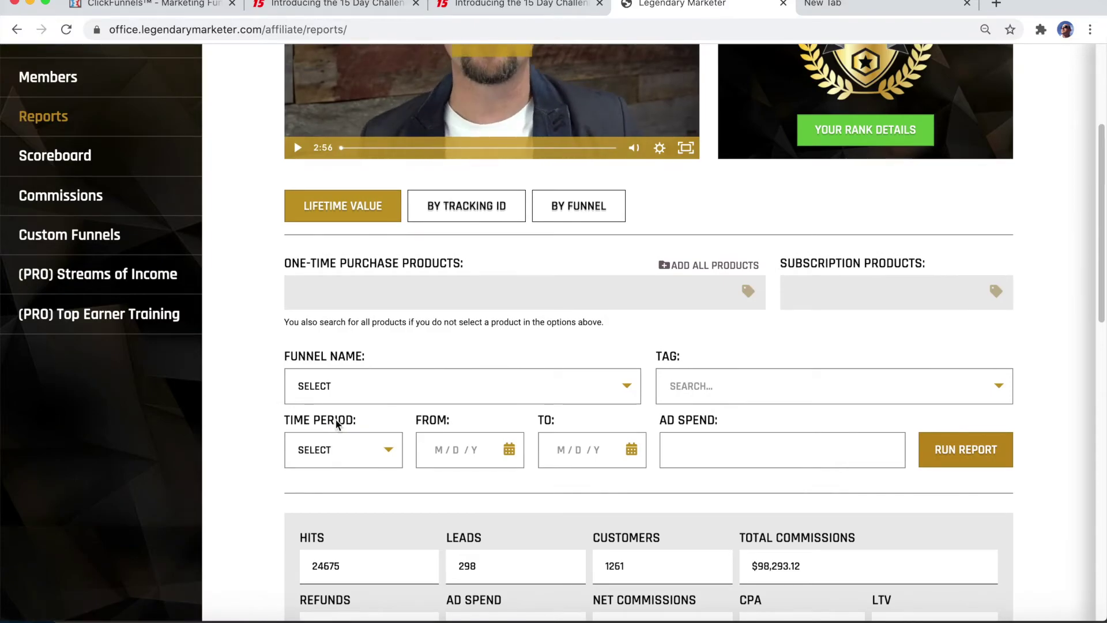
scroll(336, 423, up, 3)
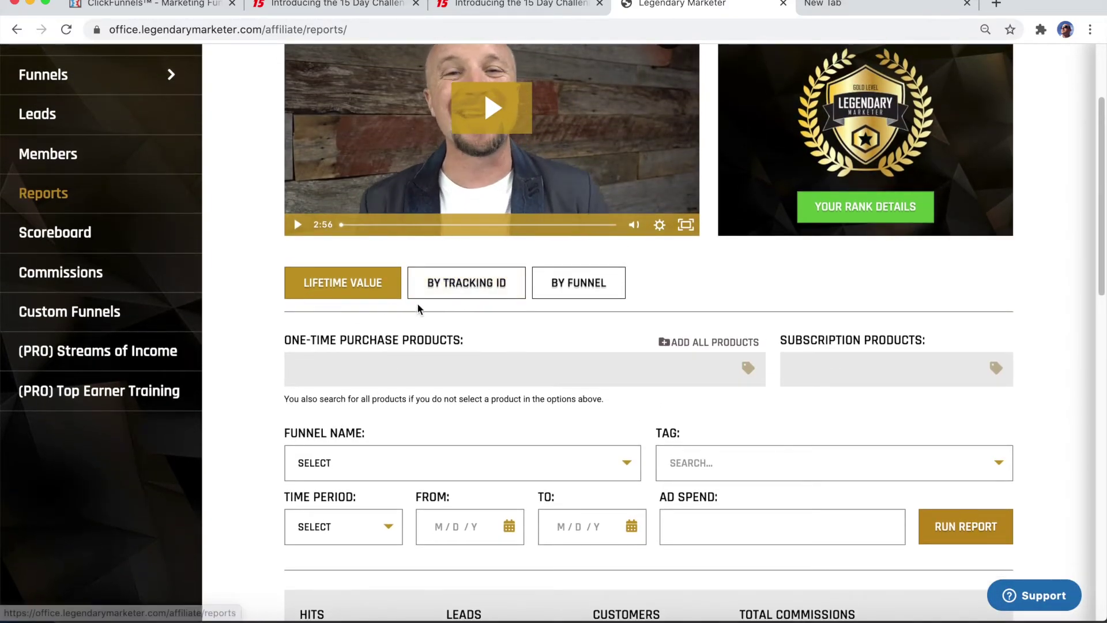
click(453, 298)
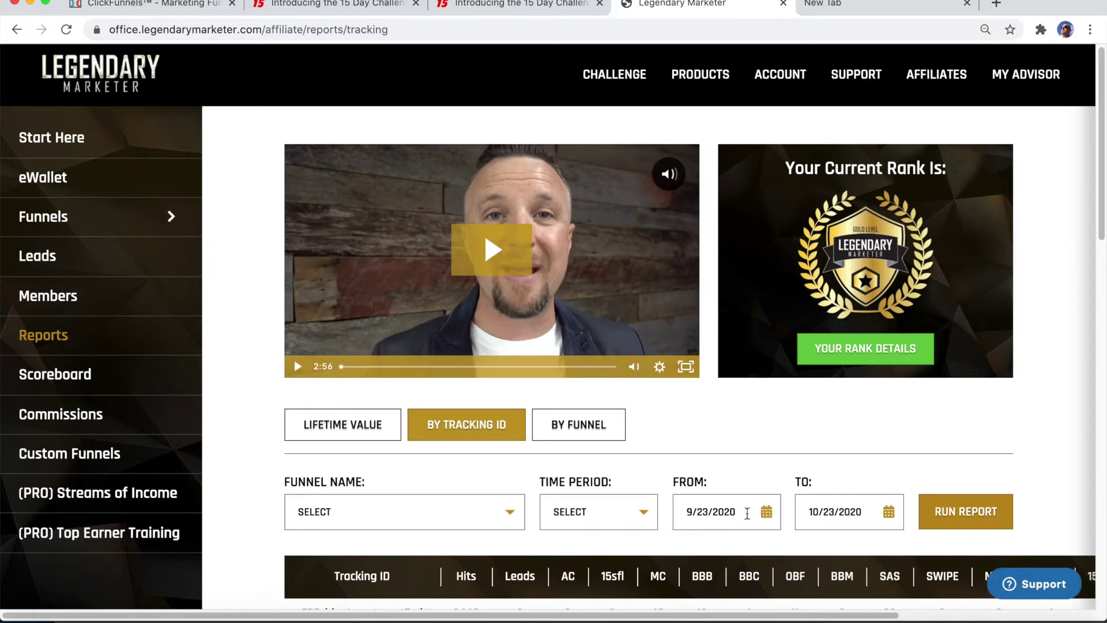
- Run the tracking ID report for 10/15/2020 to 10/22/2020 and review the product columns for each tag
click(734, 512)
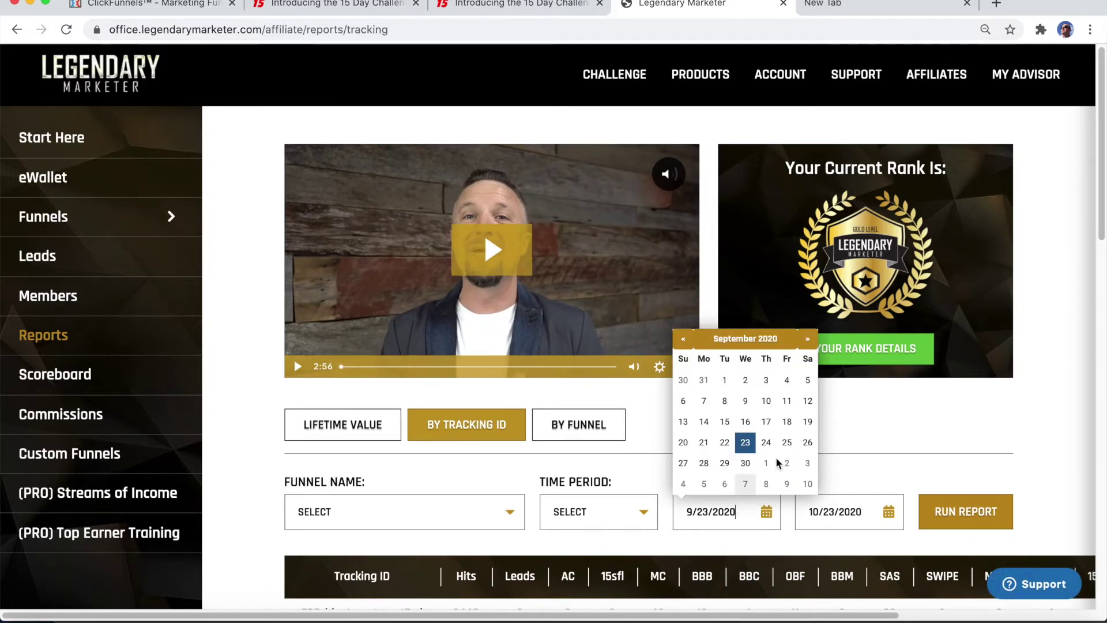
click(814, 339)
click(768, 424)
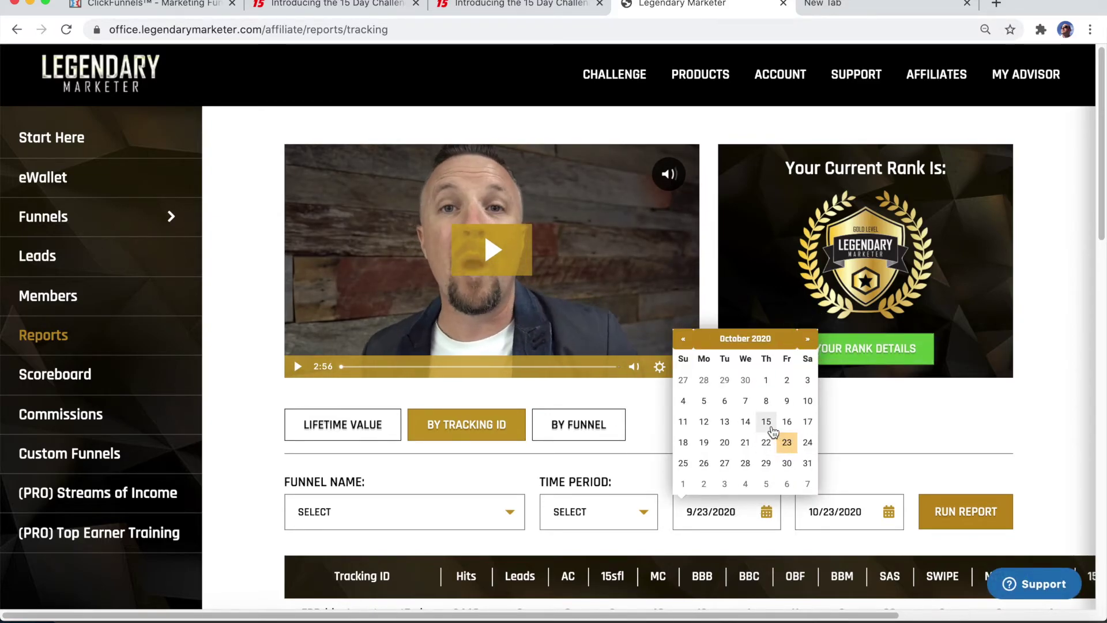
click(859, 508)
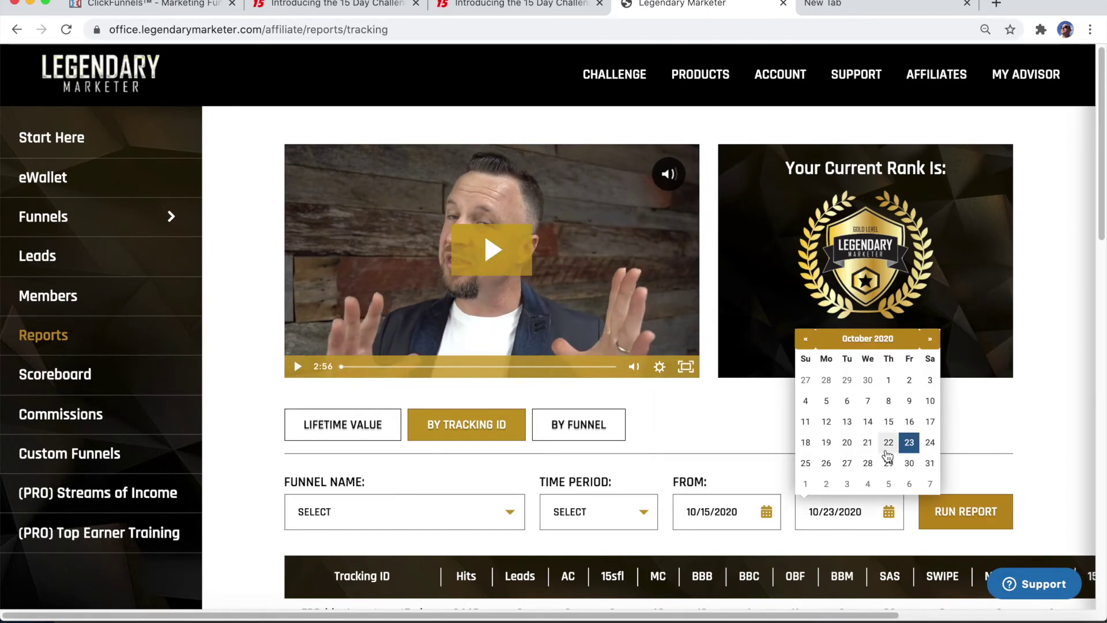
click(888, 451)
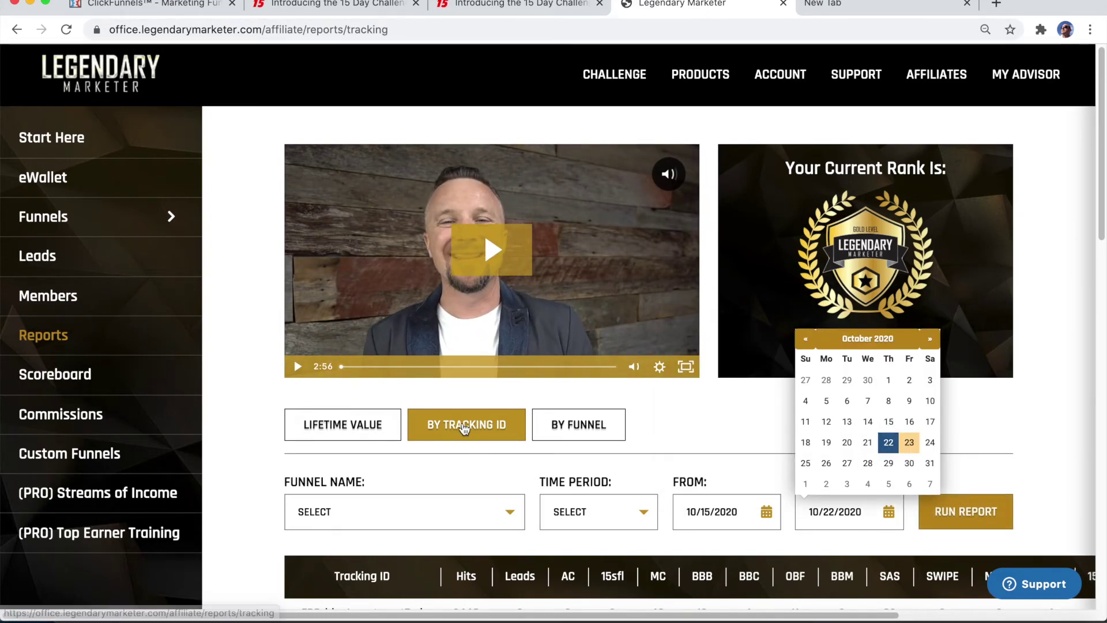
click(988, 512)
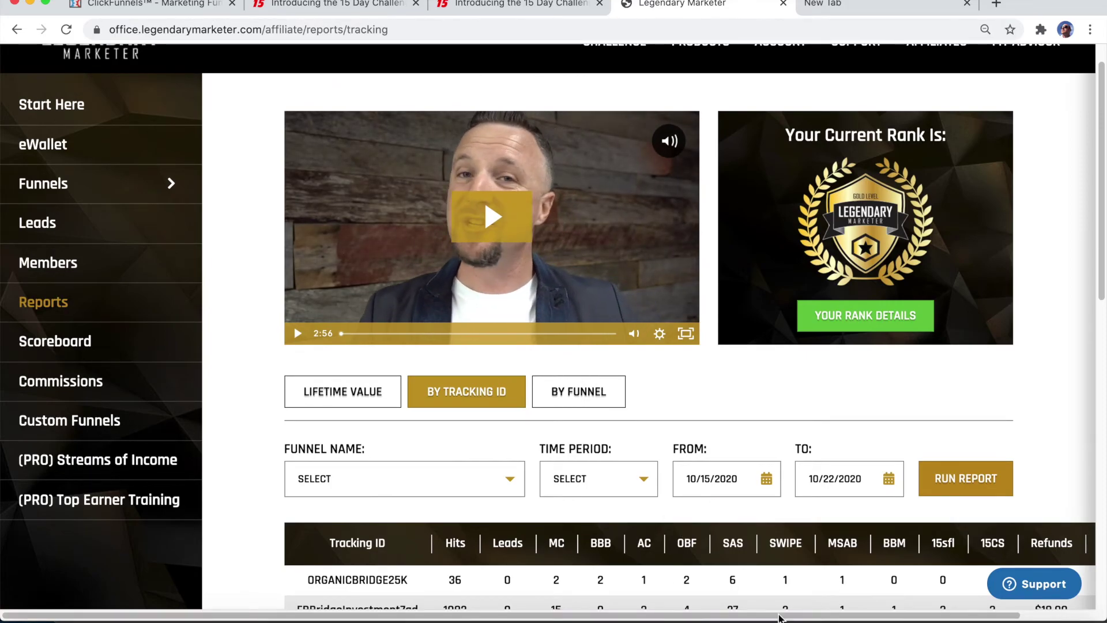
scroll(734, 554, up, 1)
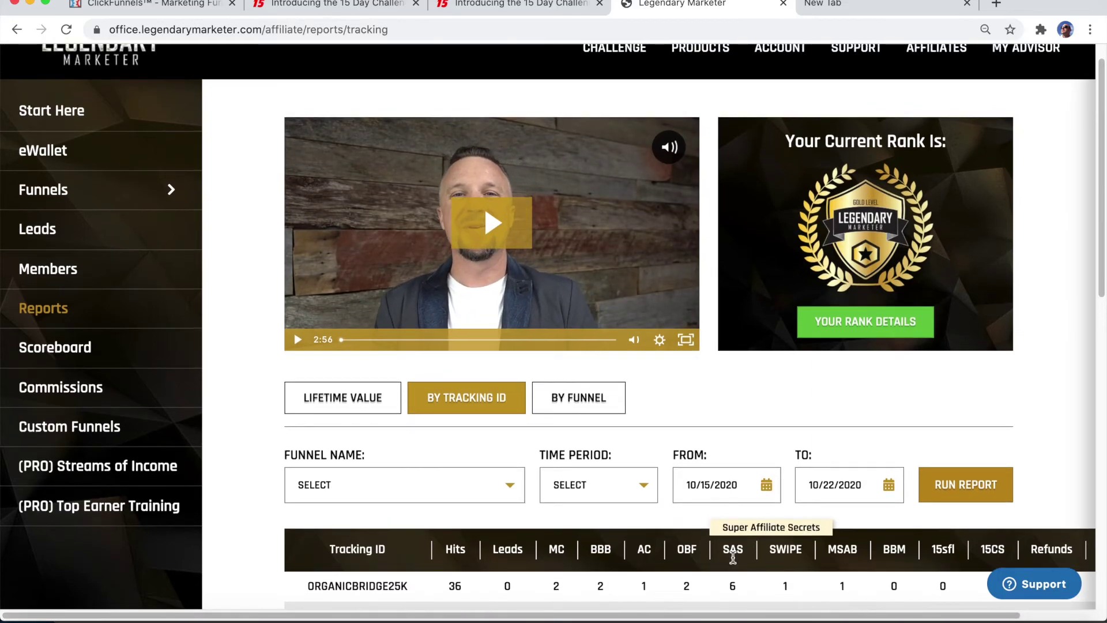
scroll(733, 556, up, 2)
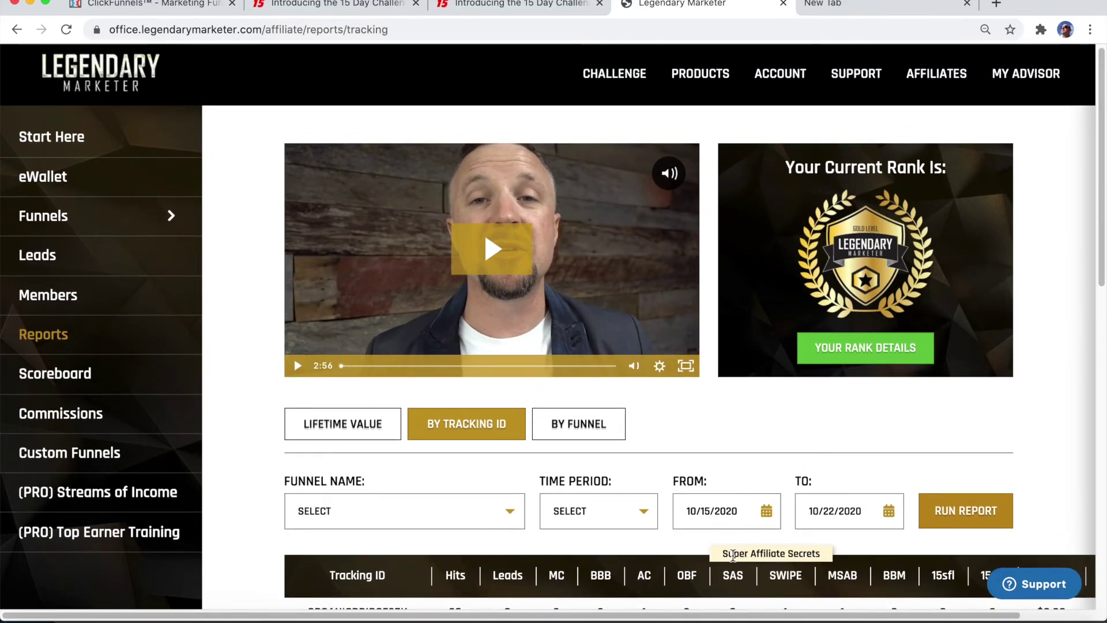
scroll(733, 557, up, 1)
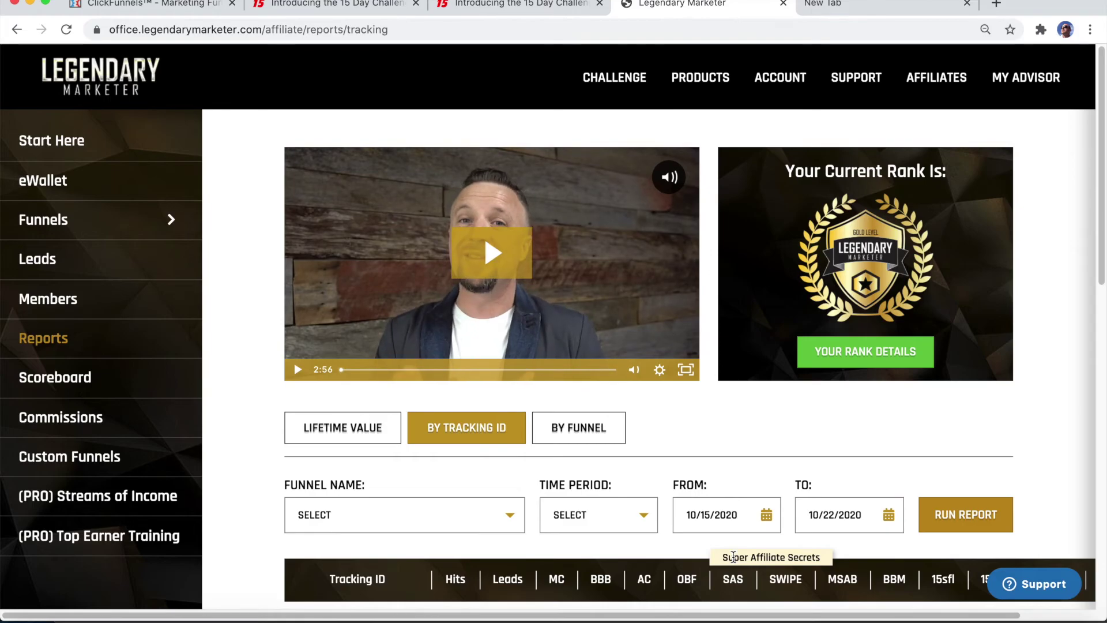